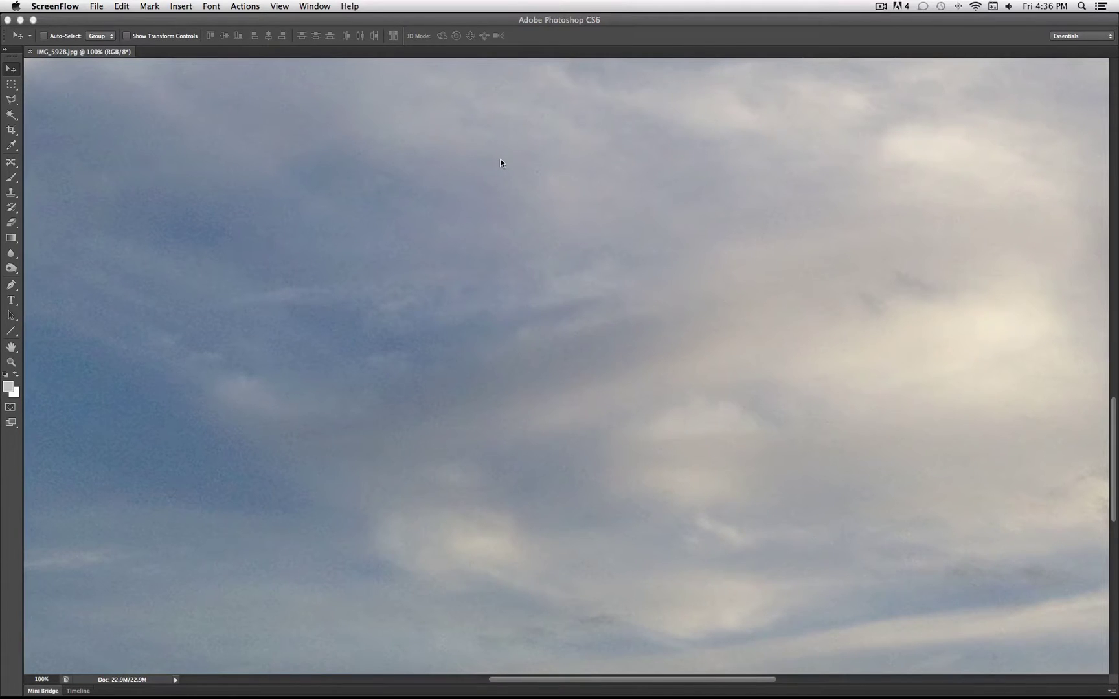
# Create a new white-background document, 640 × 960 pixels at 300 pixels/inch.
pyautogui.scroll(-3, 500, 159)
pyautogui.hscroll(3, 500, 158)
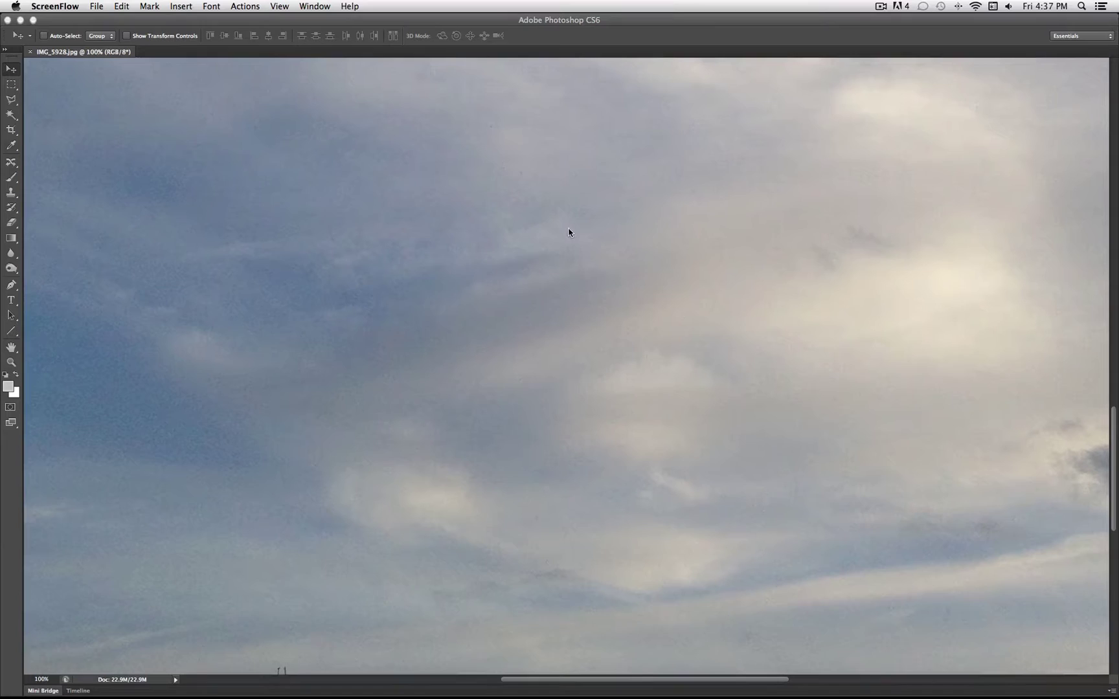
pyautogui.scroll(-3, 569, 232)
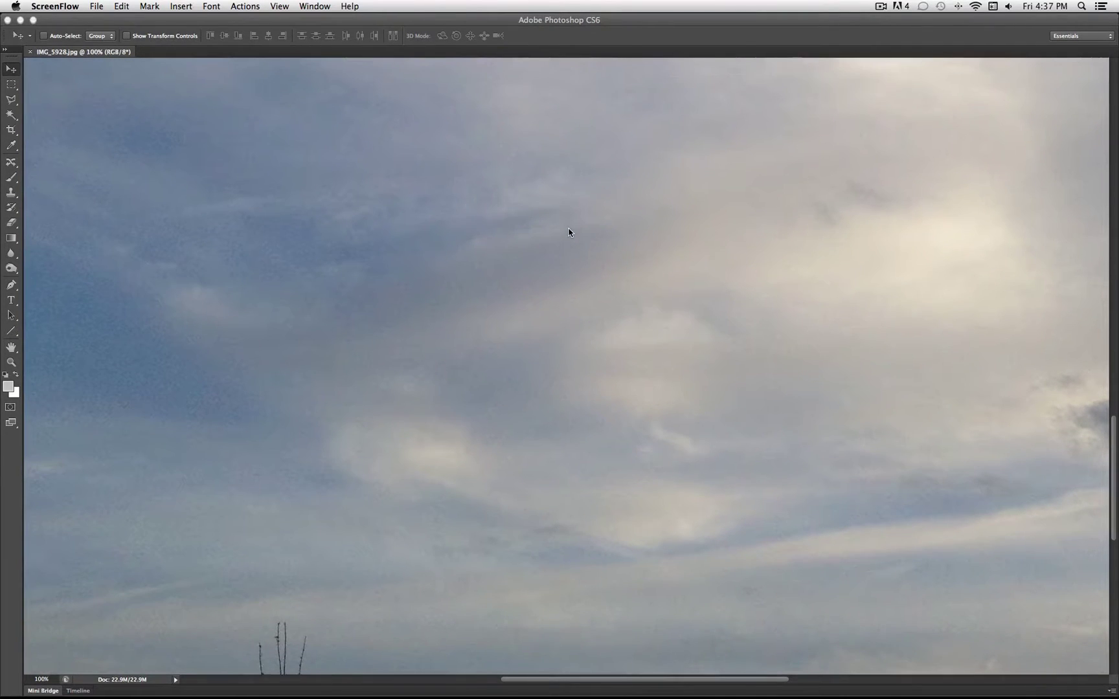
pyautogui.scroll(3, 661, 364)
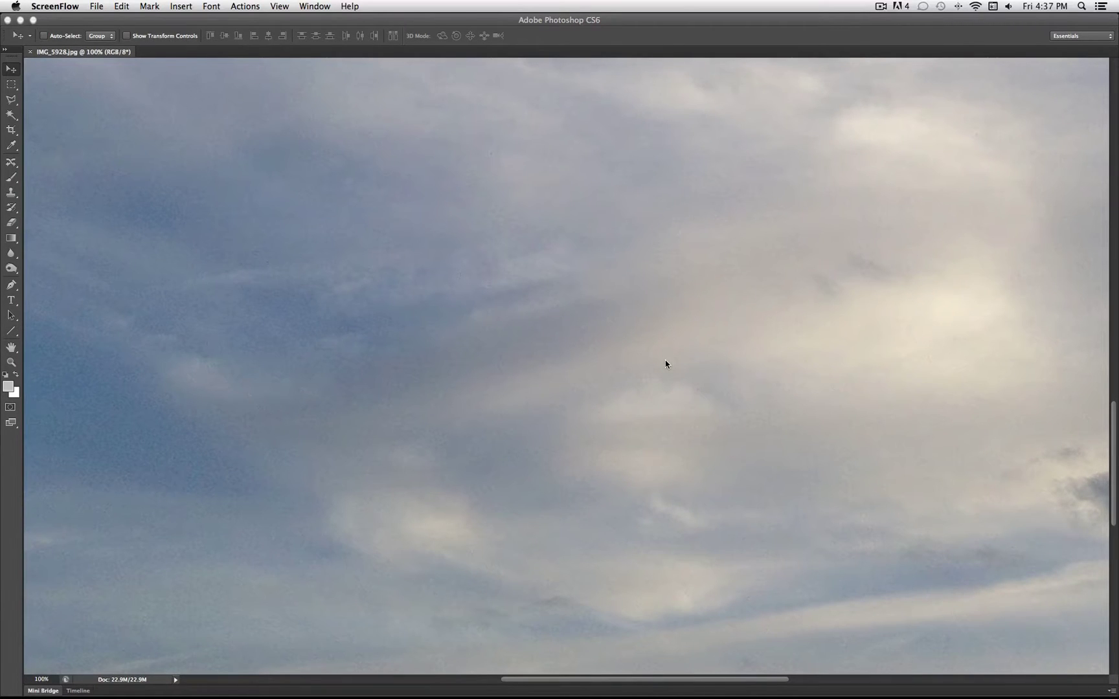
pyautogui.hscroll(2, 665, 364)
pyautogui.scroll(-1, 665, 363)
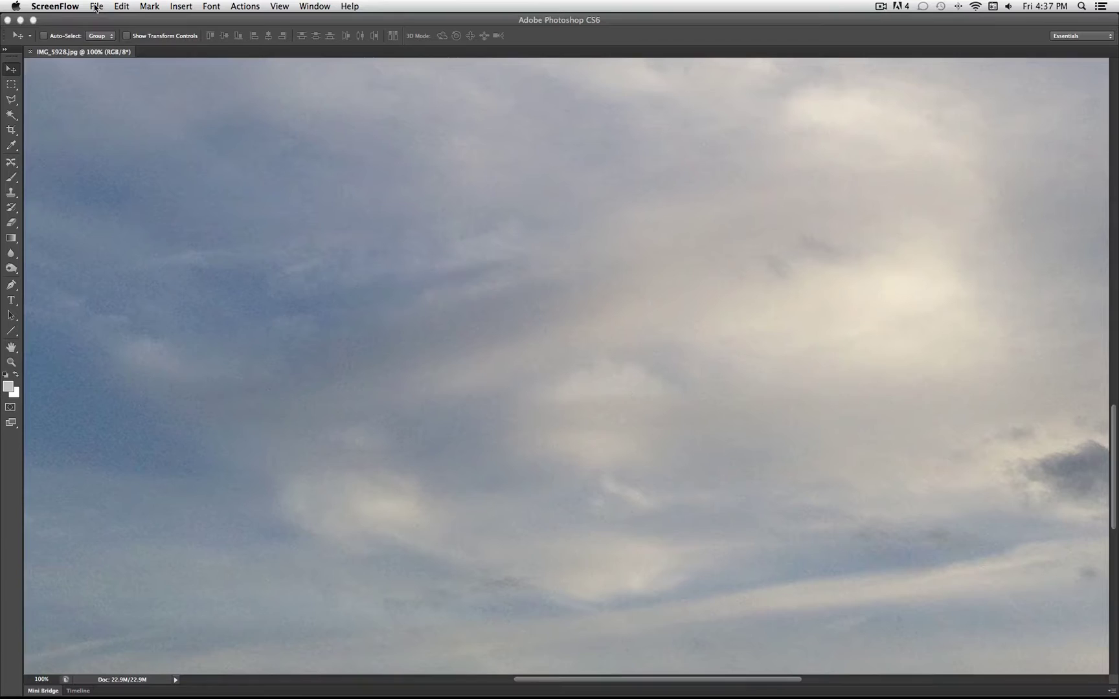
pyautogui.click(102, 10)
pyautogui.click(65, 21)
pyautogui.click(96, 6)
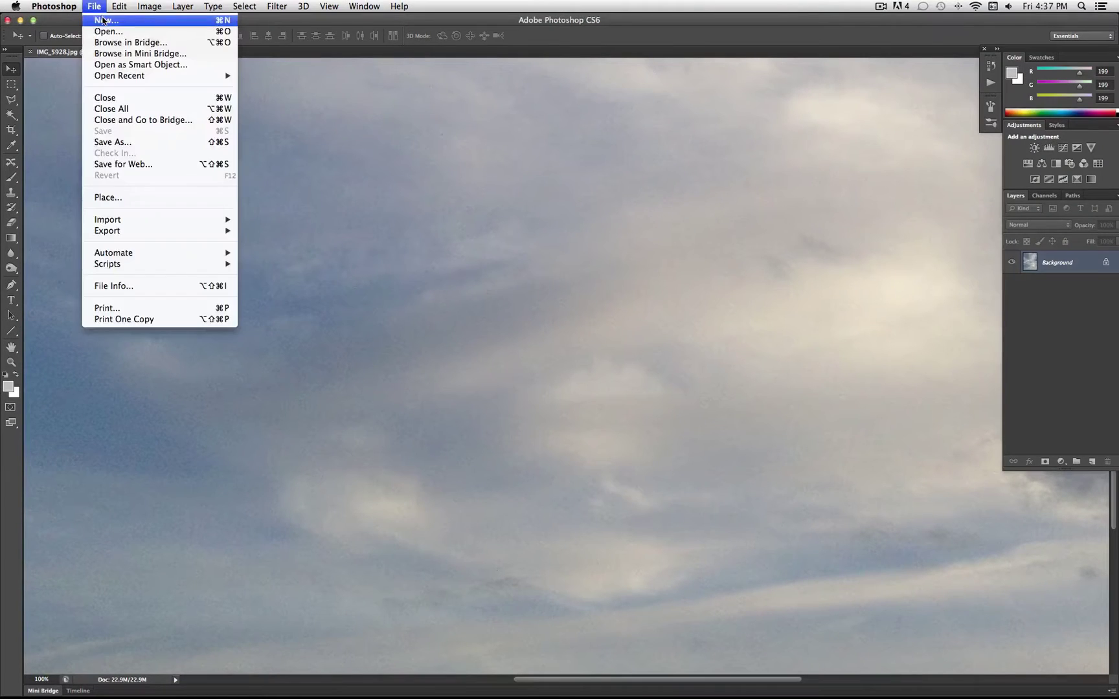
pyautogui.click(106, 20)
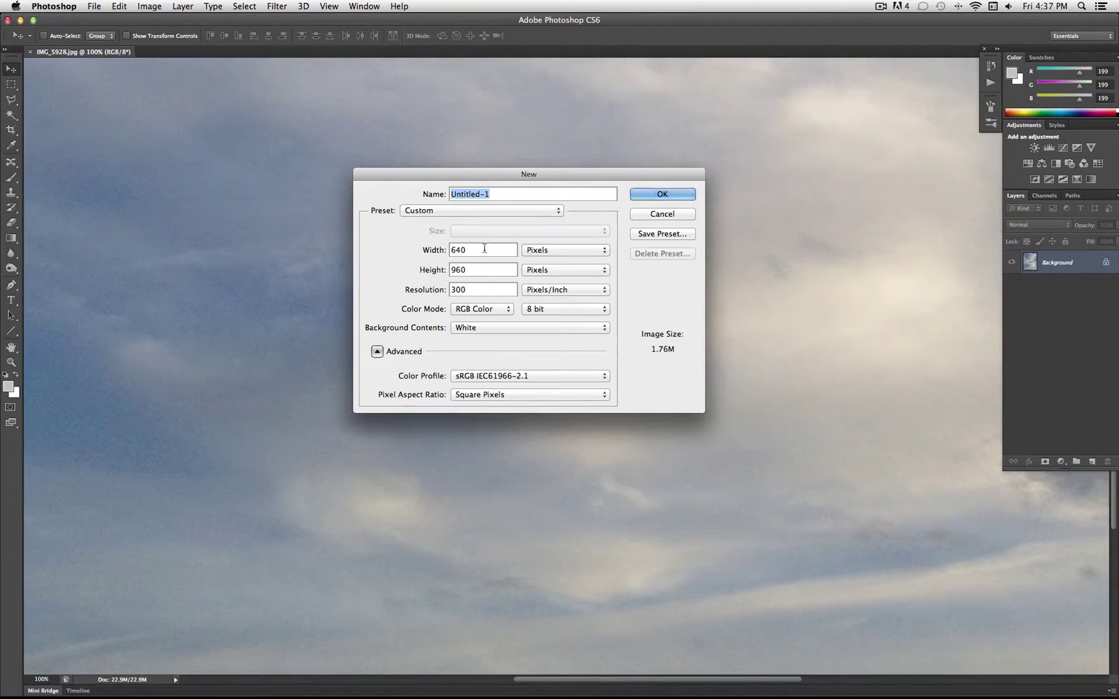
pyautogui.press('Tab')
pyautogui.press('Tab')
pyautogui.doubleClick(482, 252)
pyautogui.press('Tab')
pyautogui.click(645, 195)
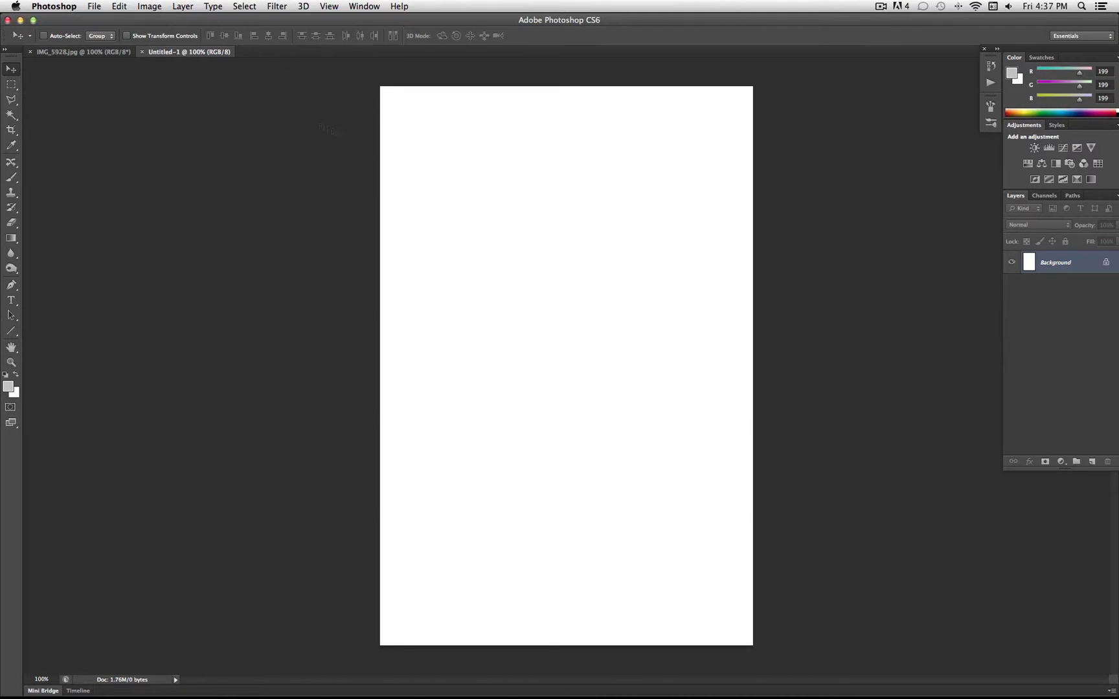
# Undock the IMG_5928.jpg cloud photo into its own floating window.
pyautogui.click(99, 54)
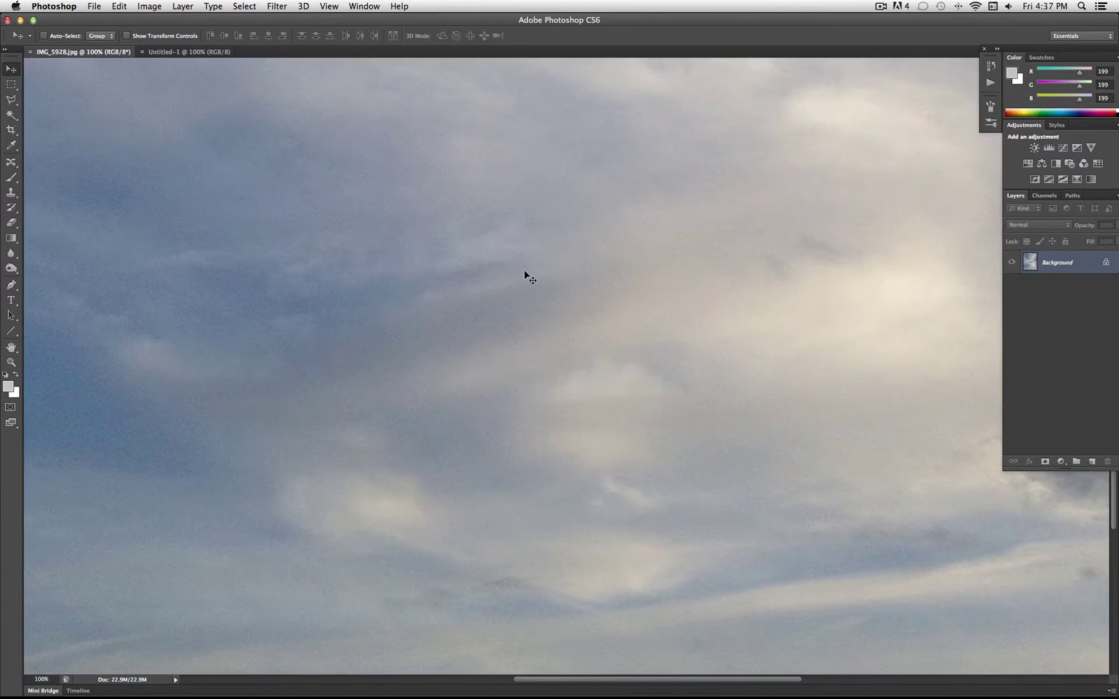
pyautogui.scroll(-5, 524, 272)
pyautogui.hscroll(2, 524, 272)
pyautogui.scroll(5, 523, 269)
pyautogui.hscroll(-1, 524, 269)
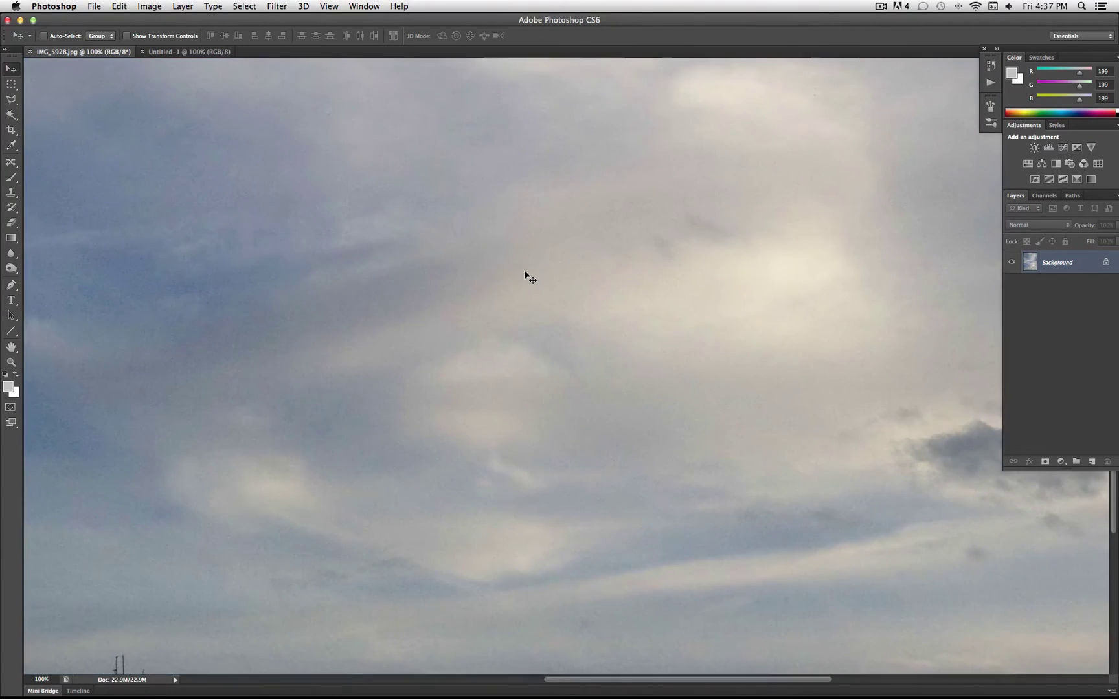
pyautogui.hscroll(-5, 524, 269)
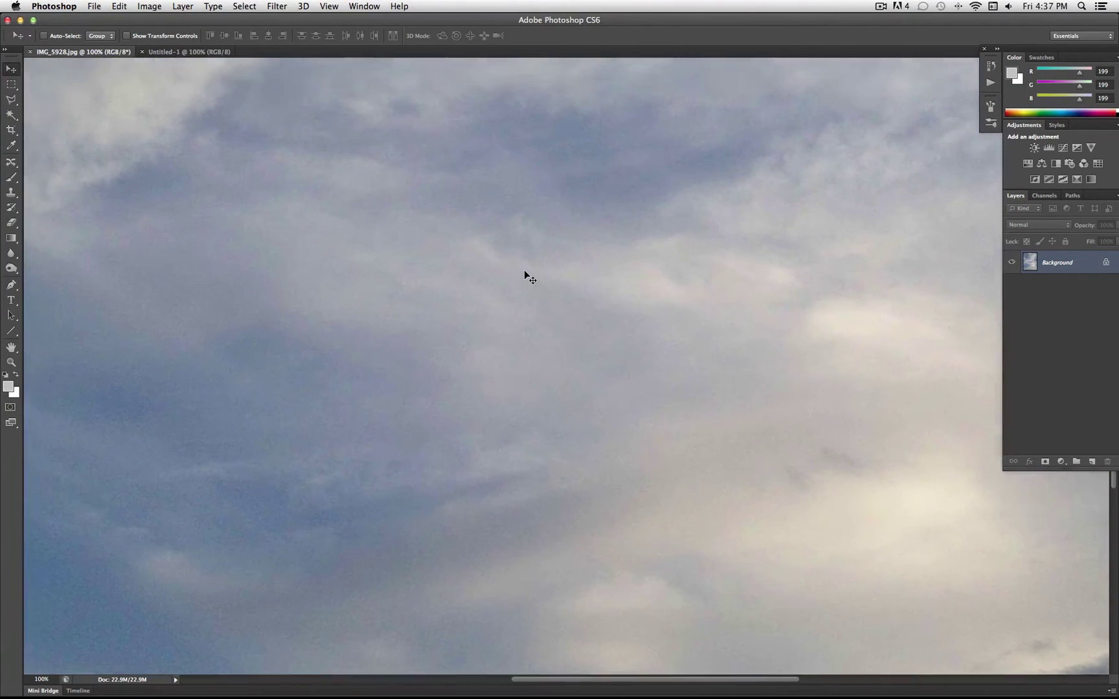
pyautogui.hscroll(-3, 524, 269)
pyautogui.scroll(2, 524, 269)
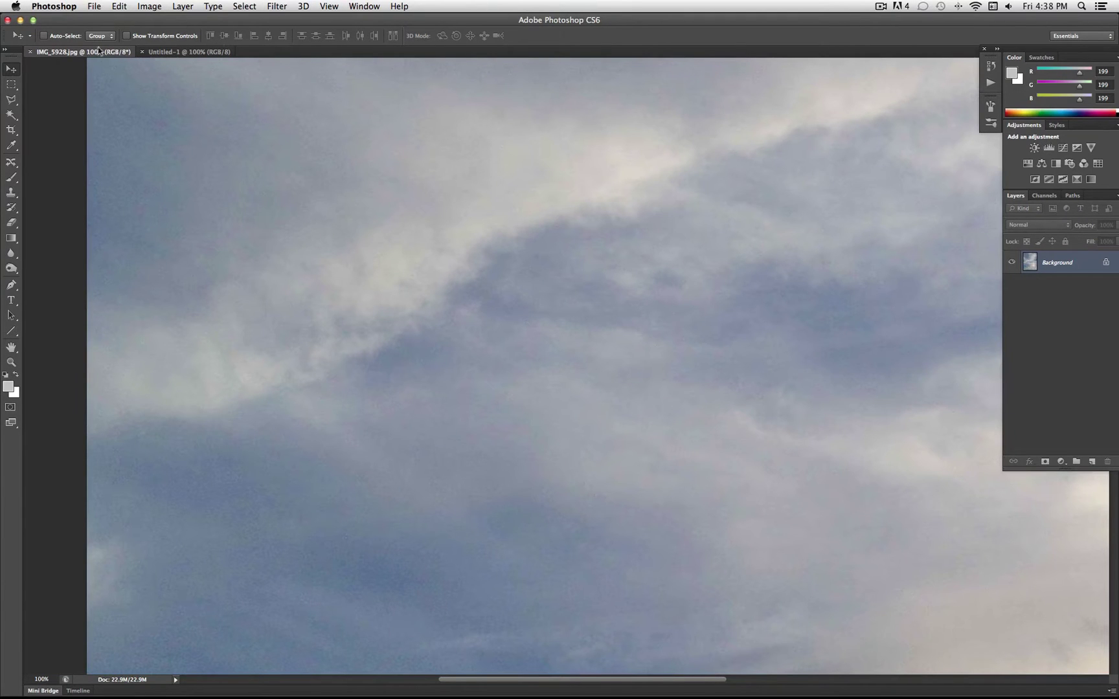
pyautogui.moveTo(100, 51); pyautogui.dragTo(515, 279)
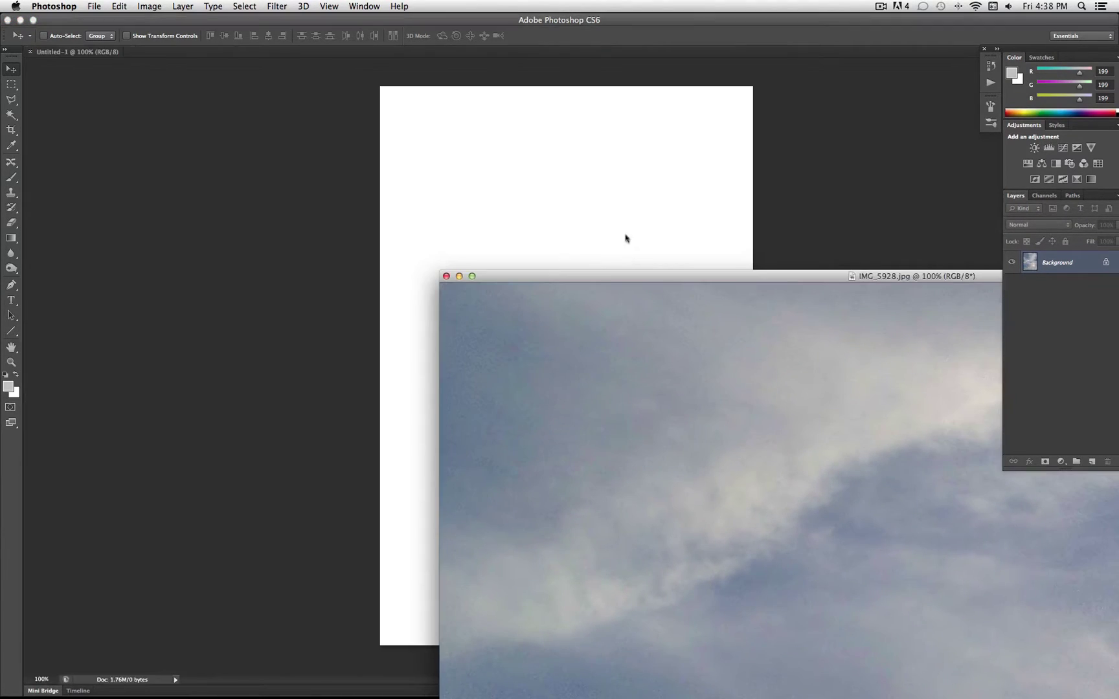
# Drag the cloud photo onto Untitled-1 as Layer 1 and position it on the canvas.
pyautogui.moveTo(685, 280); pyautogui.dragTo(631, 470)
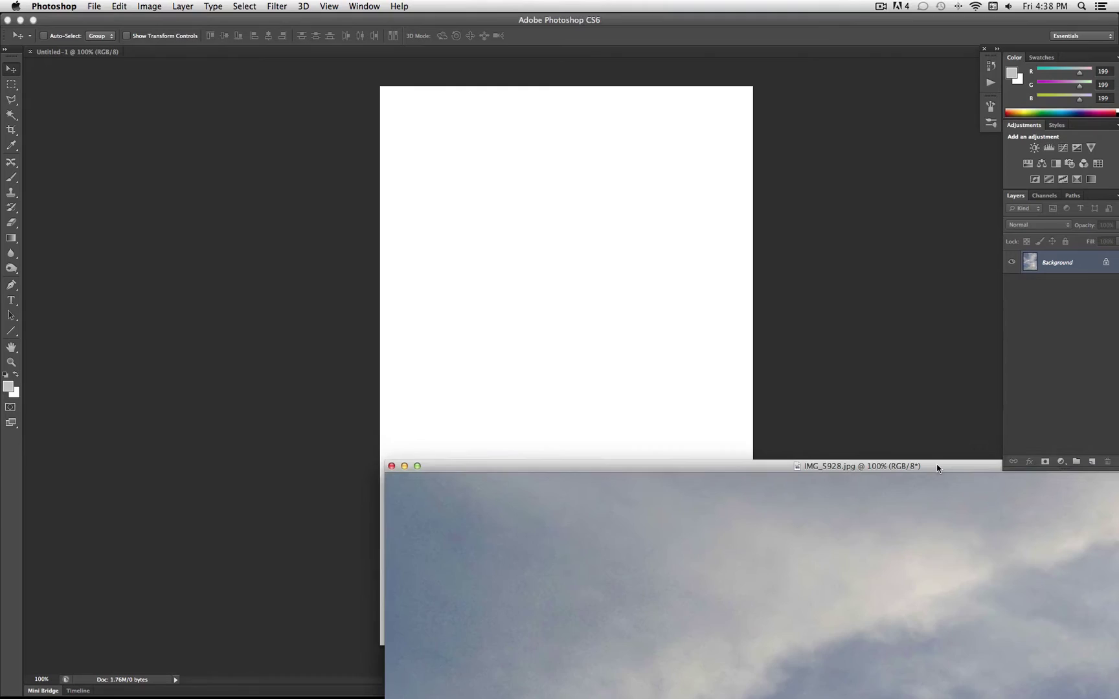
pyautogui.moveTo(937, 467); pyautogui.dragTo(829, 509)
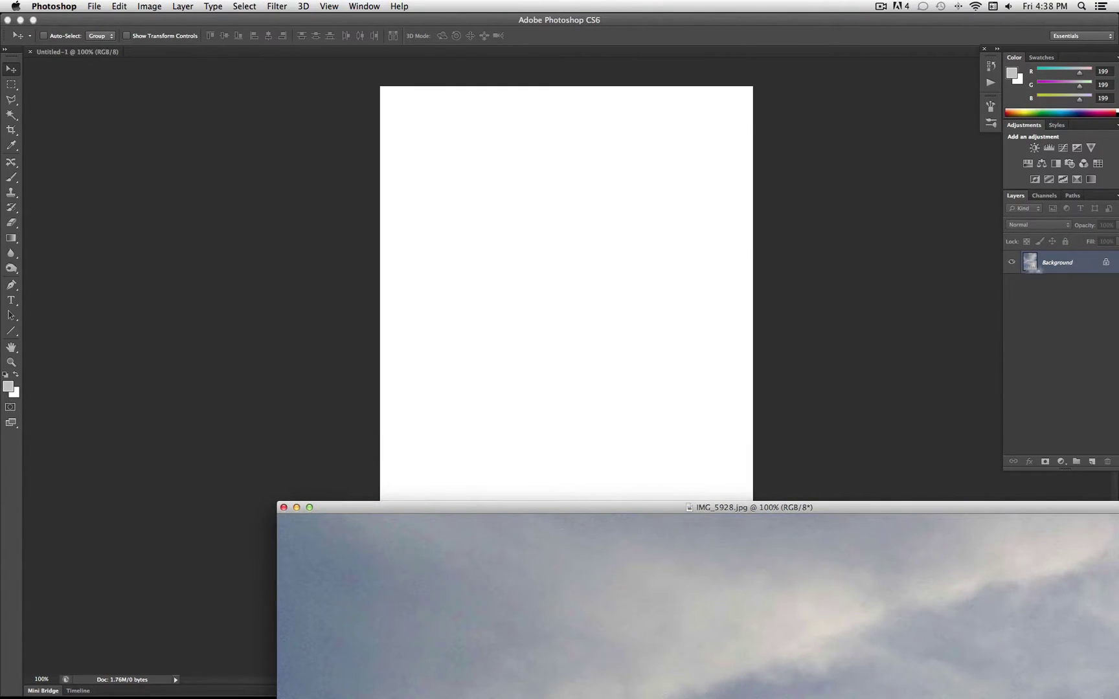
pyautogui.moveTo(712, 583); pyautogui.dragTo(630, 220)
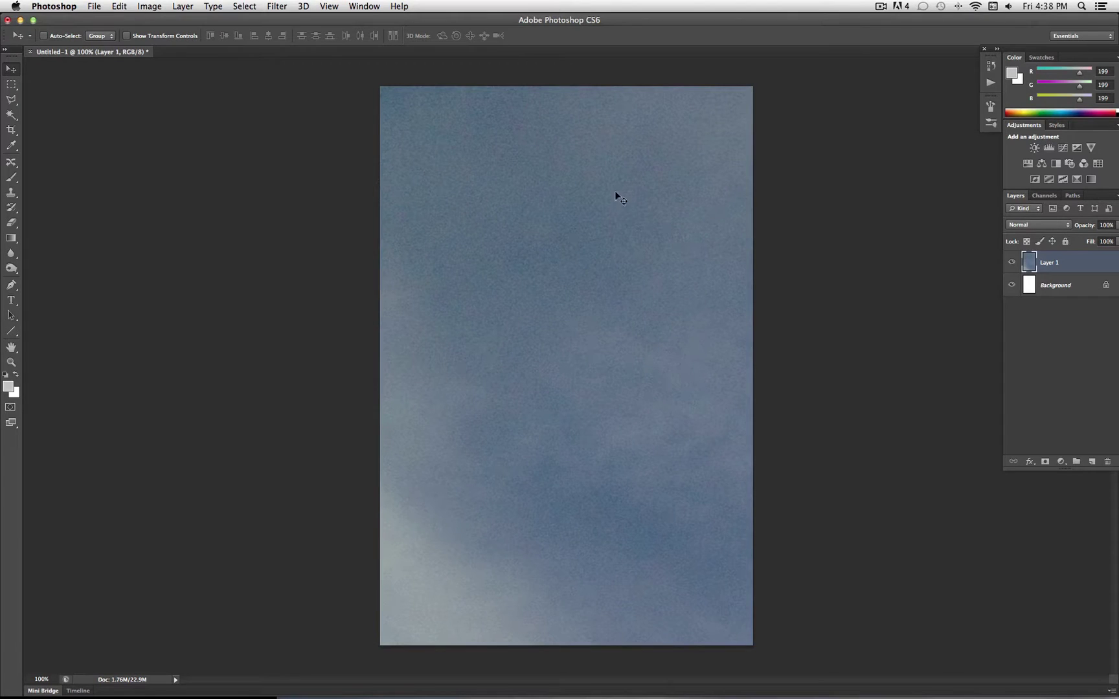
pyautogui.moveTo(615, 191); pyautogui.dragTo(476, 182)
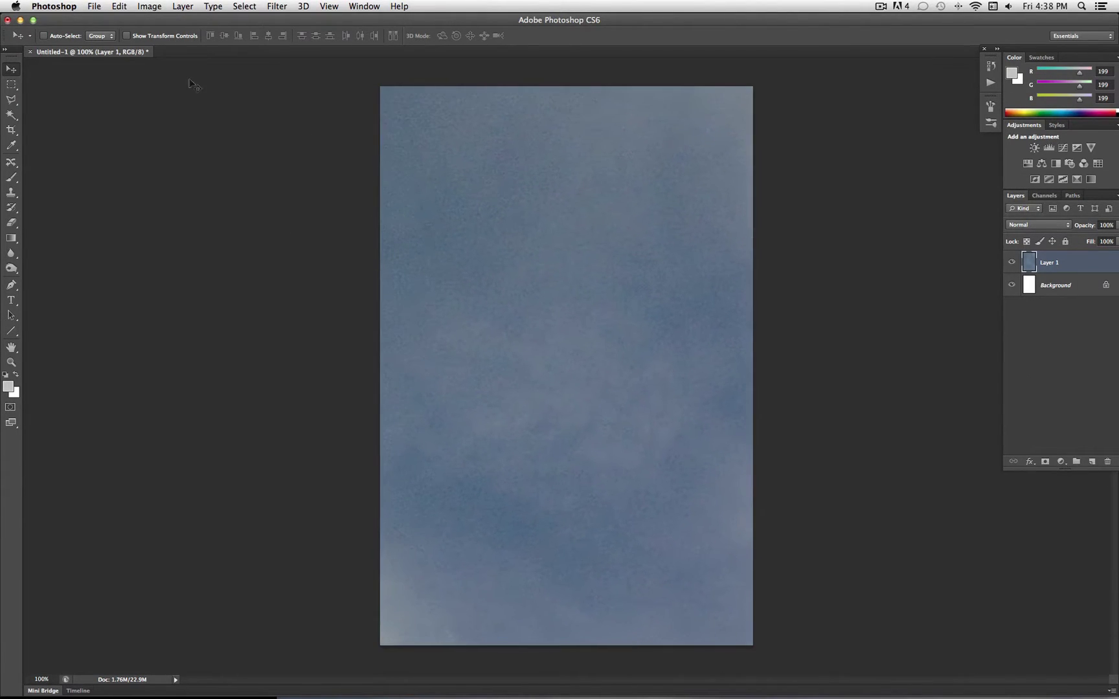
# Scale the cloud layer down to about 34% and recentre it on the canvas.
pyautogui.click(119, 7)
pyautogui.moveTo(235, 269)
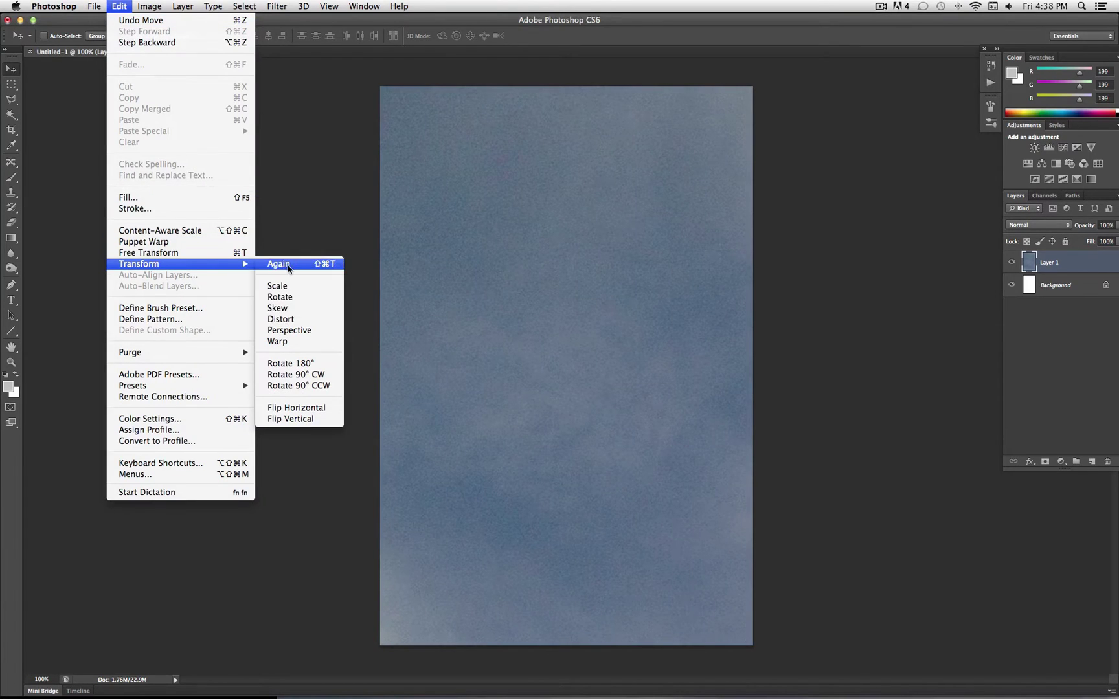
pyautogui.click(318, 293)
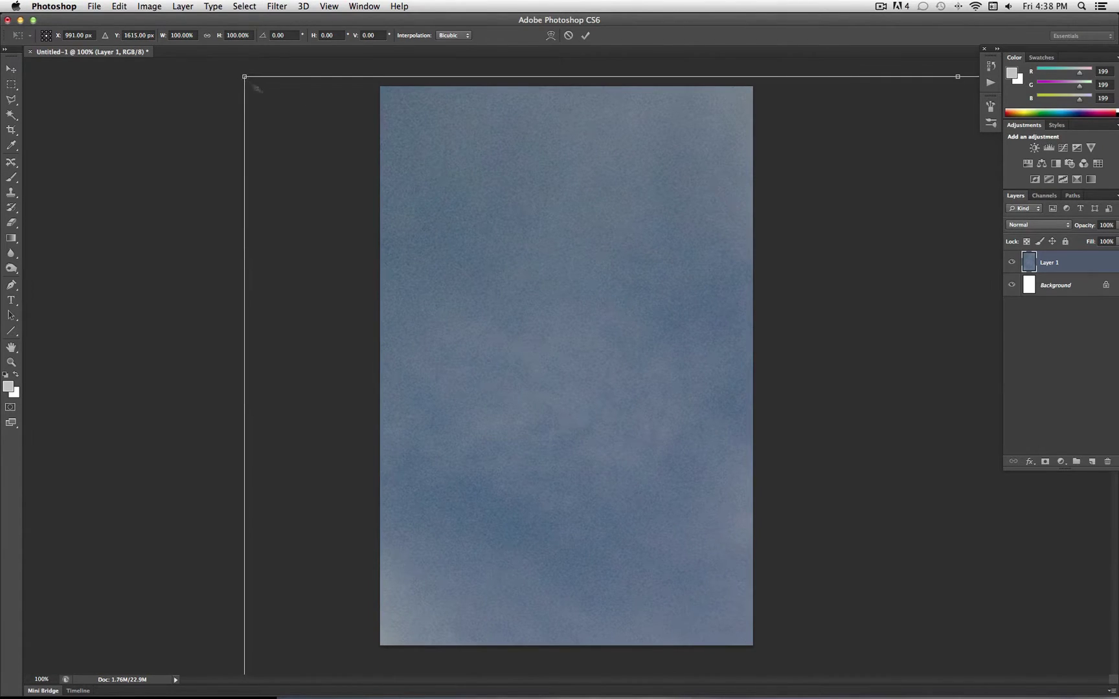
pyautogui.moveTo(245, 77); pyautogui.dragTo(507, 332)
pyautogui.moveTo(586, 489); pyautogui.dragTo(437, 152)
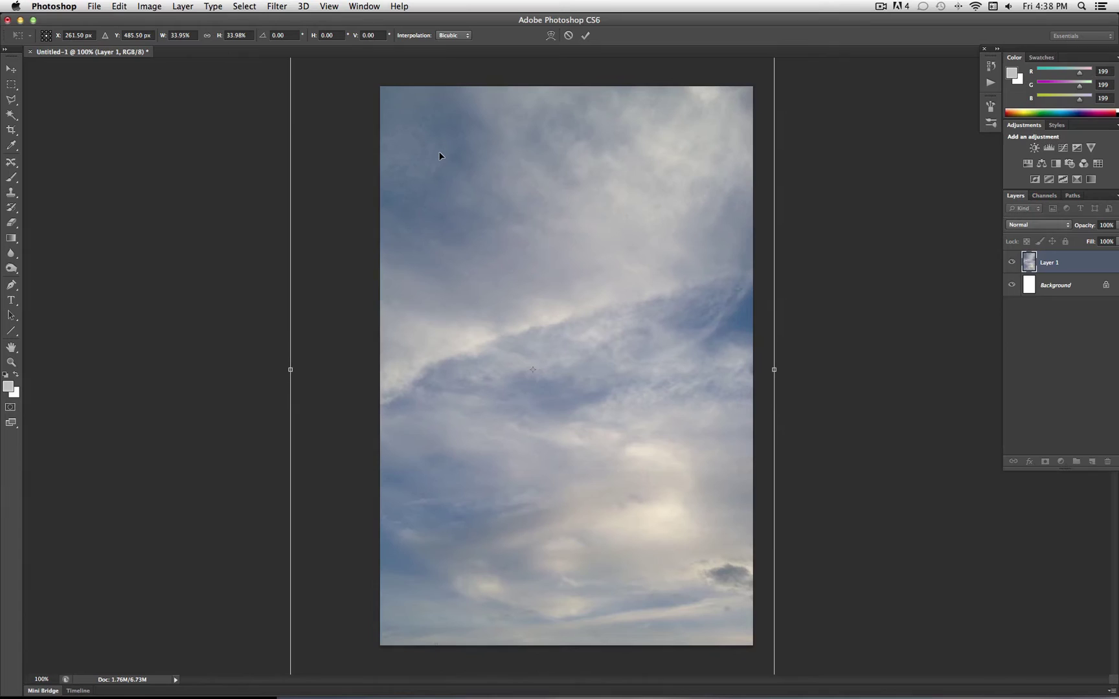
pyautogui.press('Return')
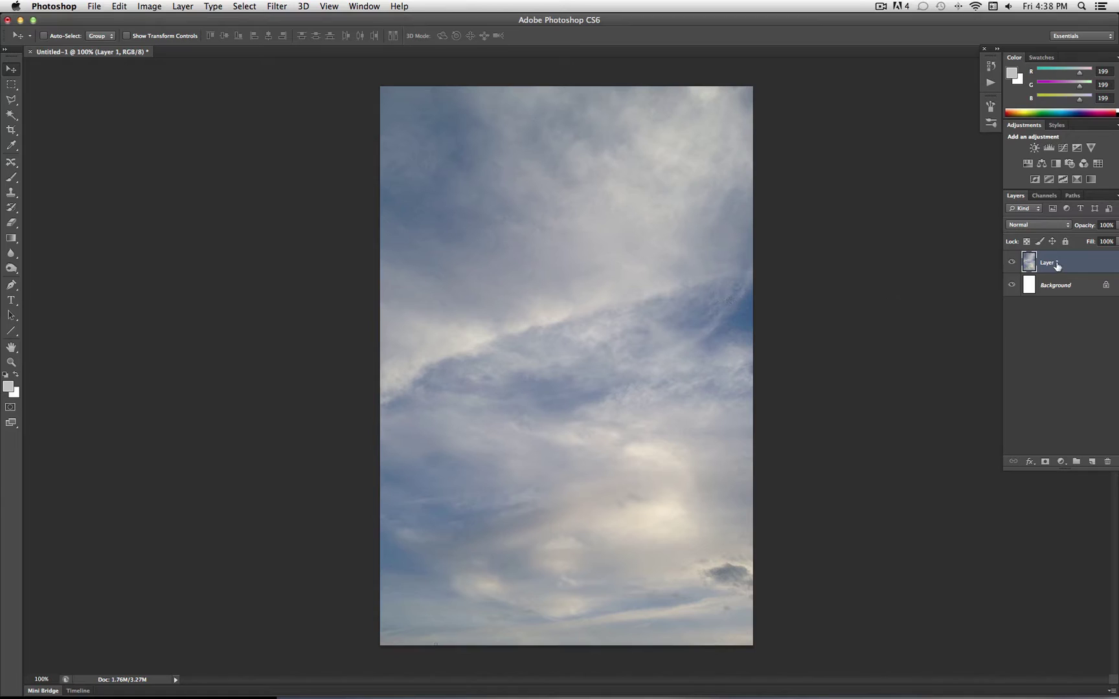
# Duplicate Layer 1 and set the Layer 1 copy blend mode to Overlay.
pyautogui.rightClick(1056, 262)
pyautogui.click(992, 295)
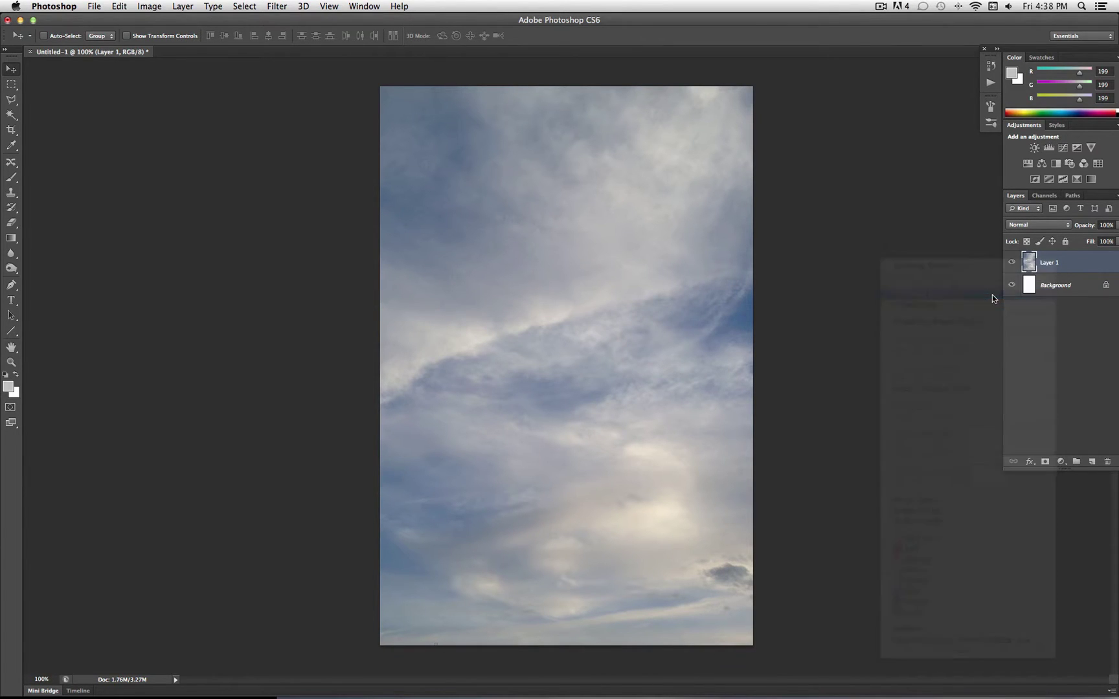
pyautogui.click(662, 314)
pyautogui.rightClick(1059, 259)
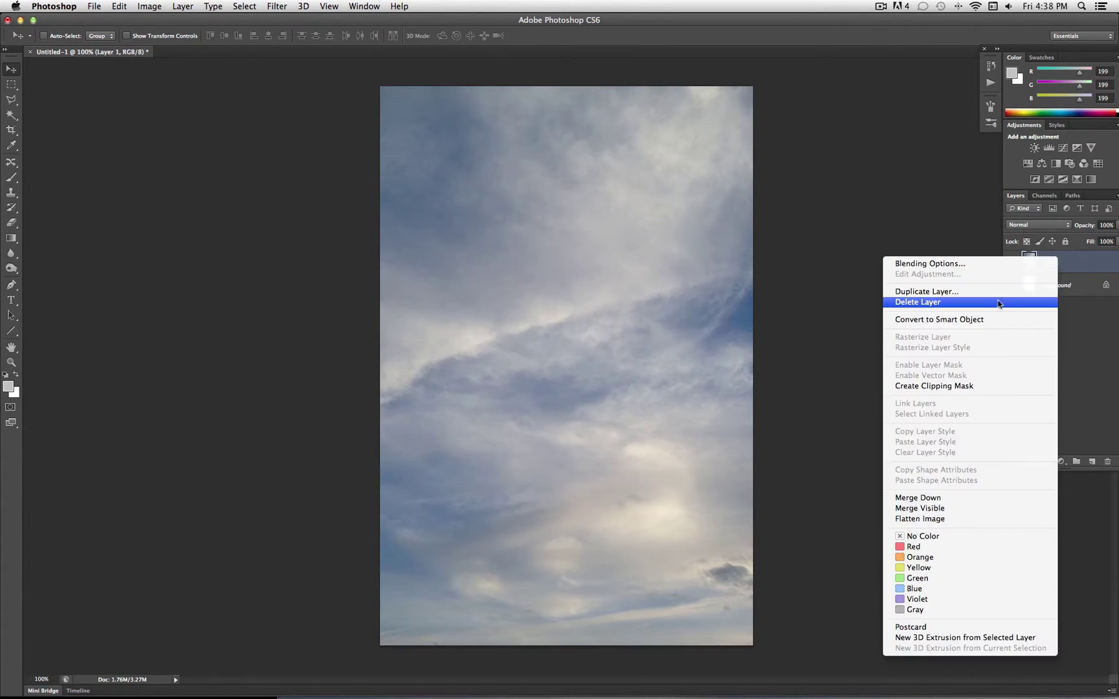
pyautogui.click(985, 297)
pyautogui.click(675, 295)
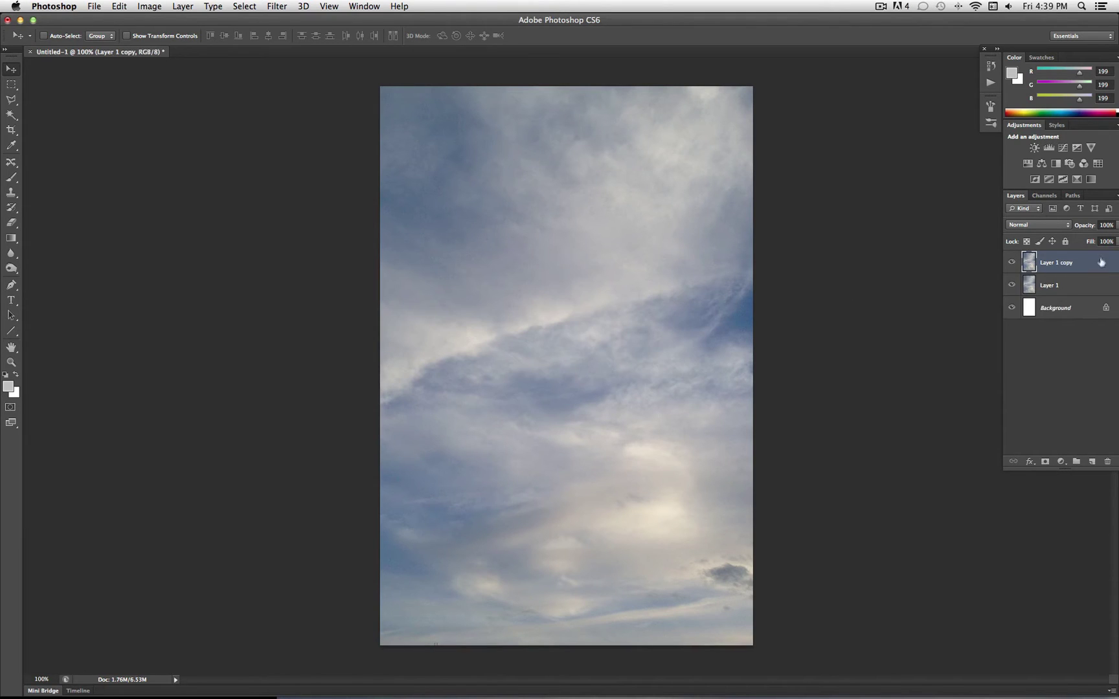
pyautogui.click(1056, 227)
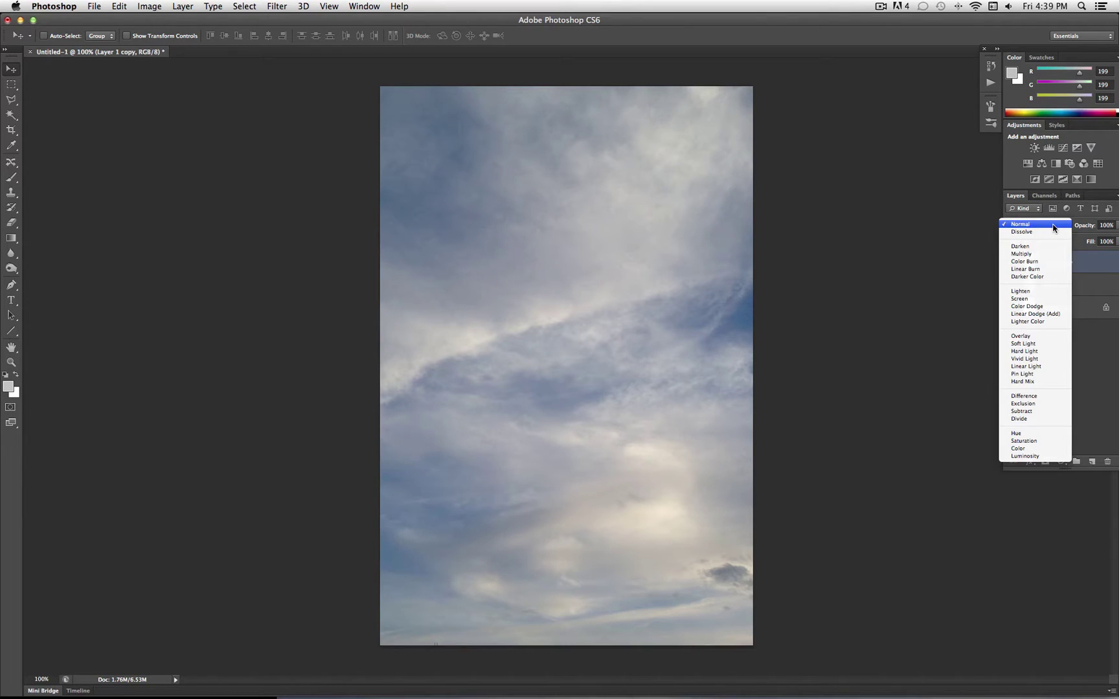
pyautogui.click(1042, 336)
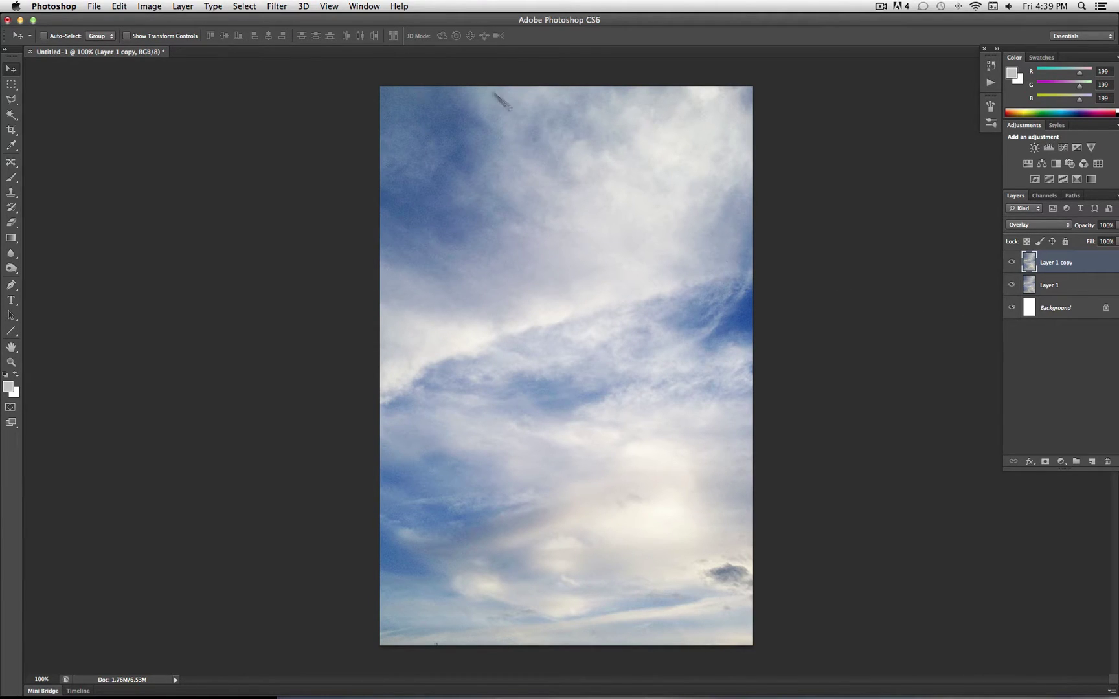
# Apply a Gaussian Blur of roughly 7.8 pixels to the Layer 1 copy.
pyautogui.click(278, 7)
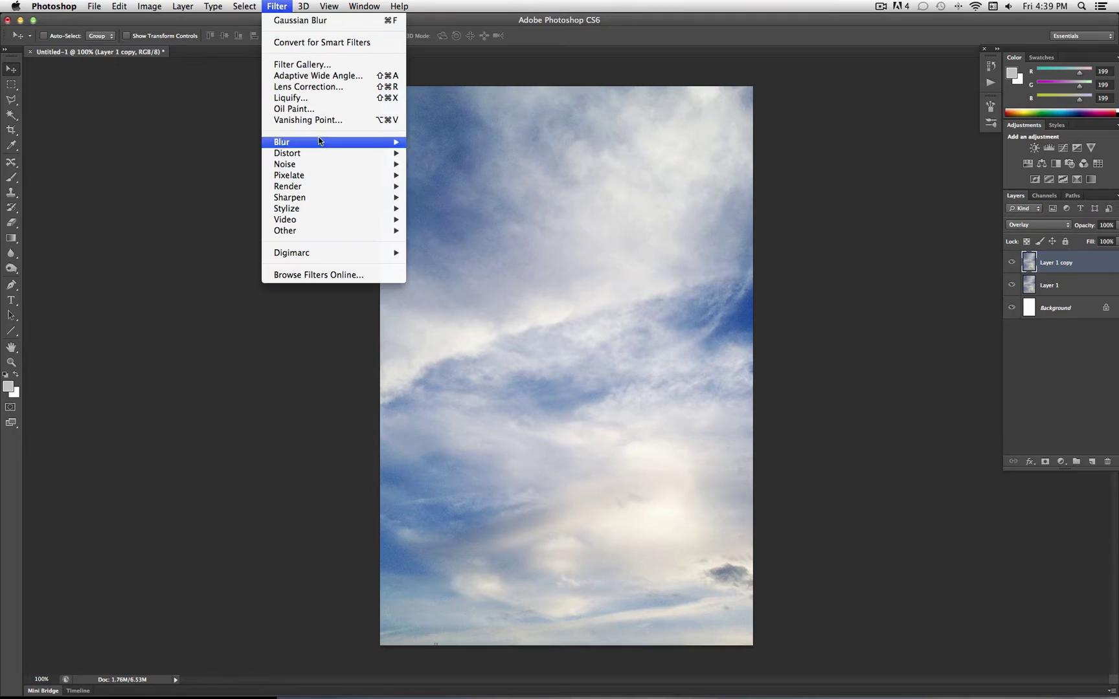
pyautogui.moveTo(320, 142)
pyautogui.click(464, 231)
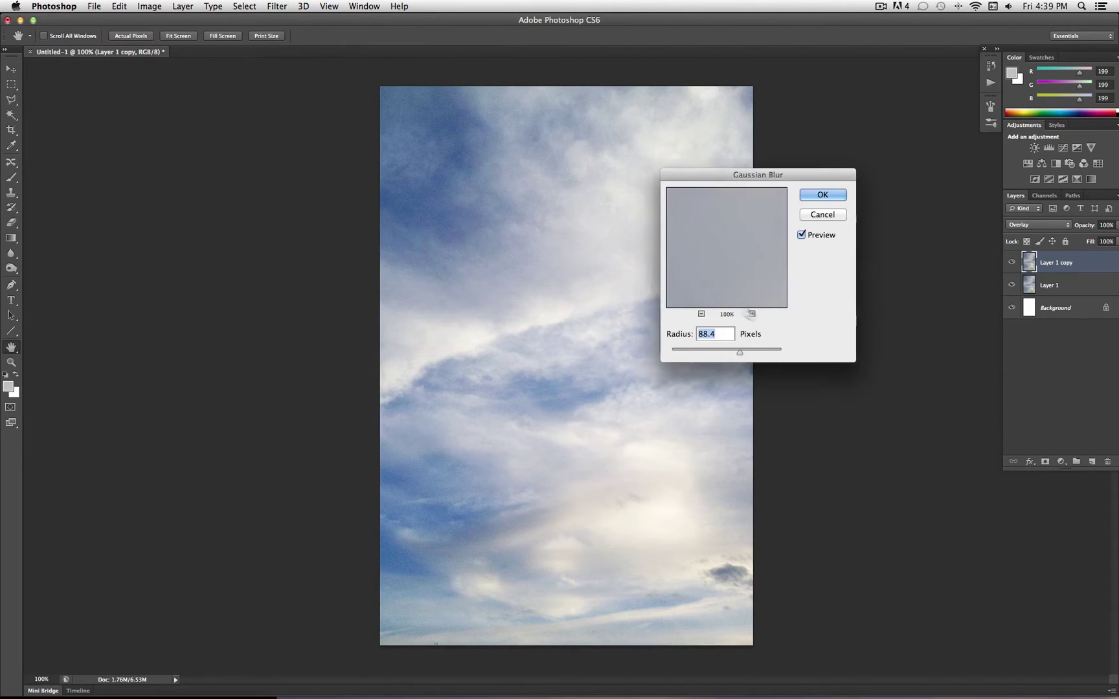
pyautogui.moveTo(700, 352)
pyautogui.mouseDown()
pyautogui.moveTo(719, 356)
pyautogui.moveTo(709, 354)
pyautogui.mouseUp()
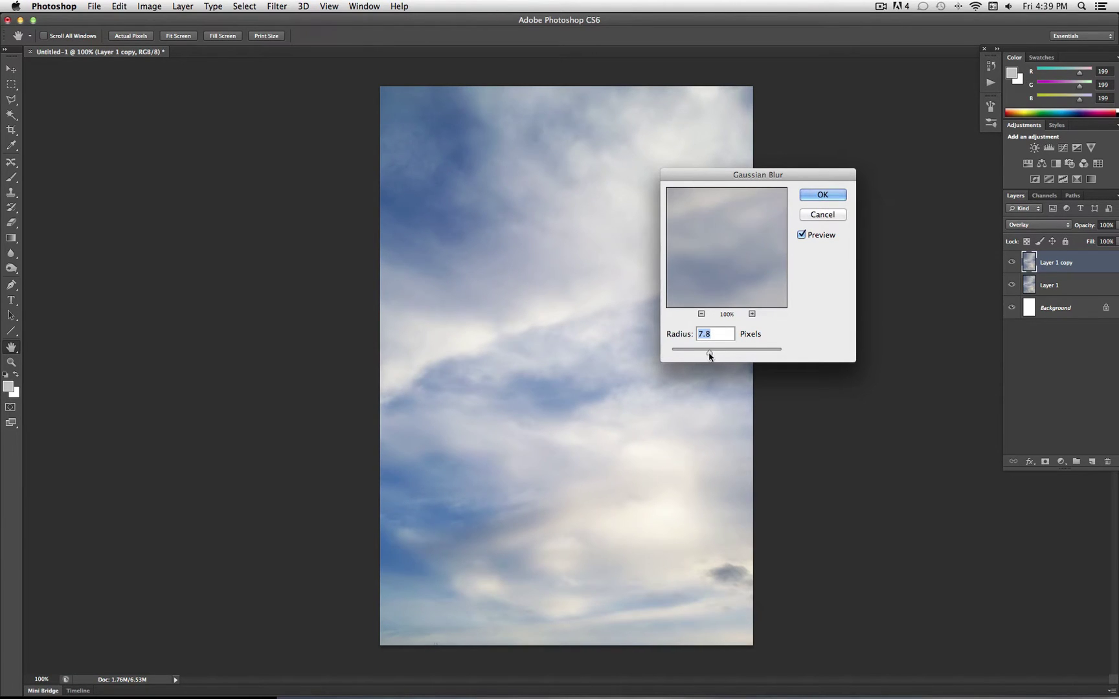
pyautogui.click(823, 196)
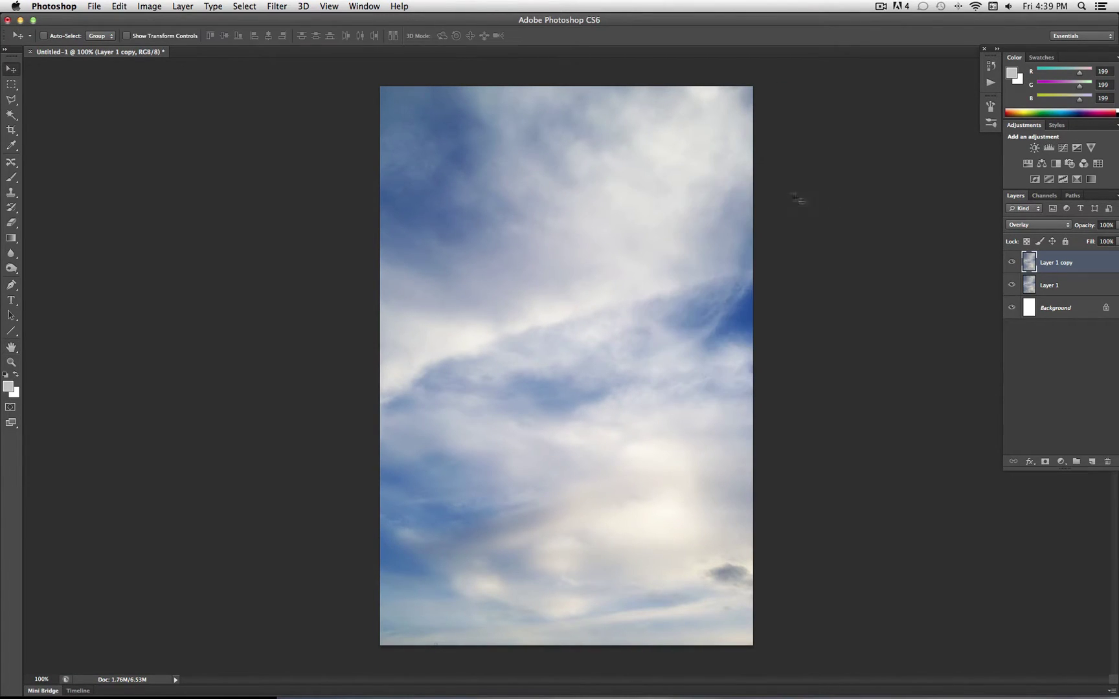
# Stretch the Layer 1 copy clouds wider, past the canvas edge, with Free Transform.
pyautogui.click(119, 7)
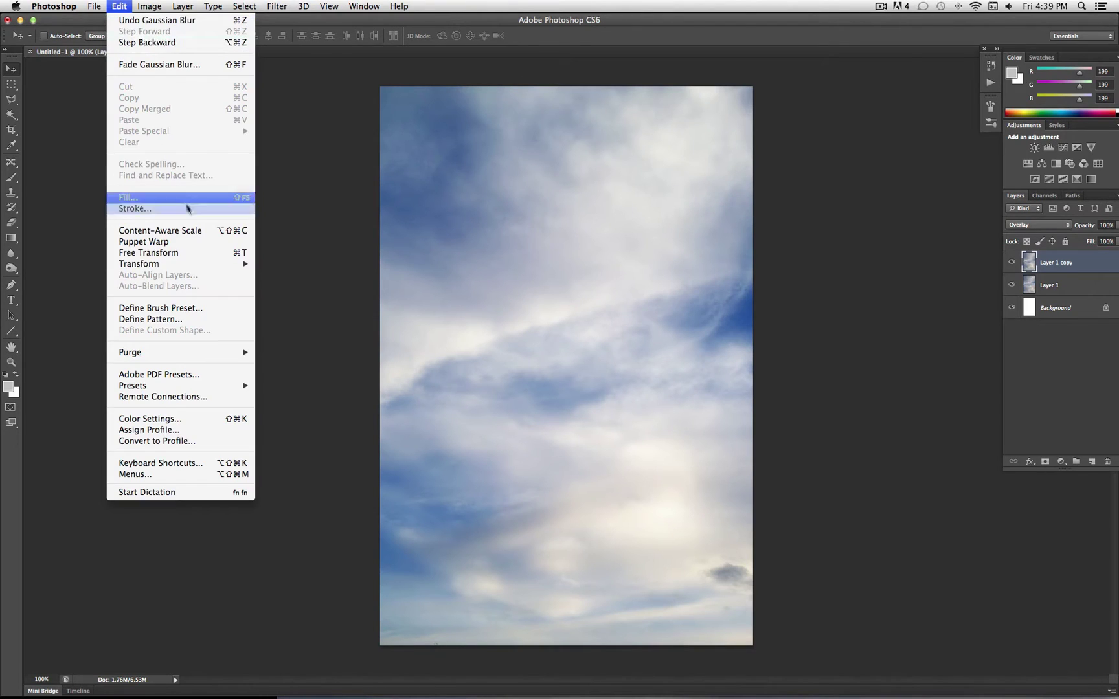
pyautogui.moveTo(223, 271)
pyautogui.click(347, 208)
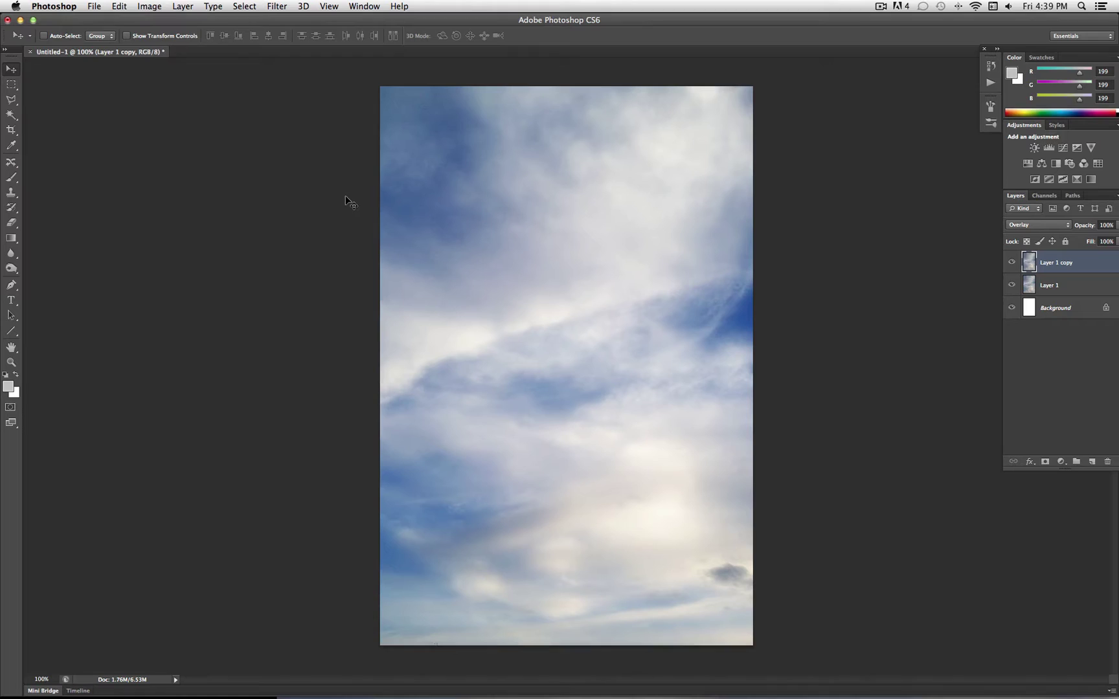
pyautogui.press('super+t')
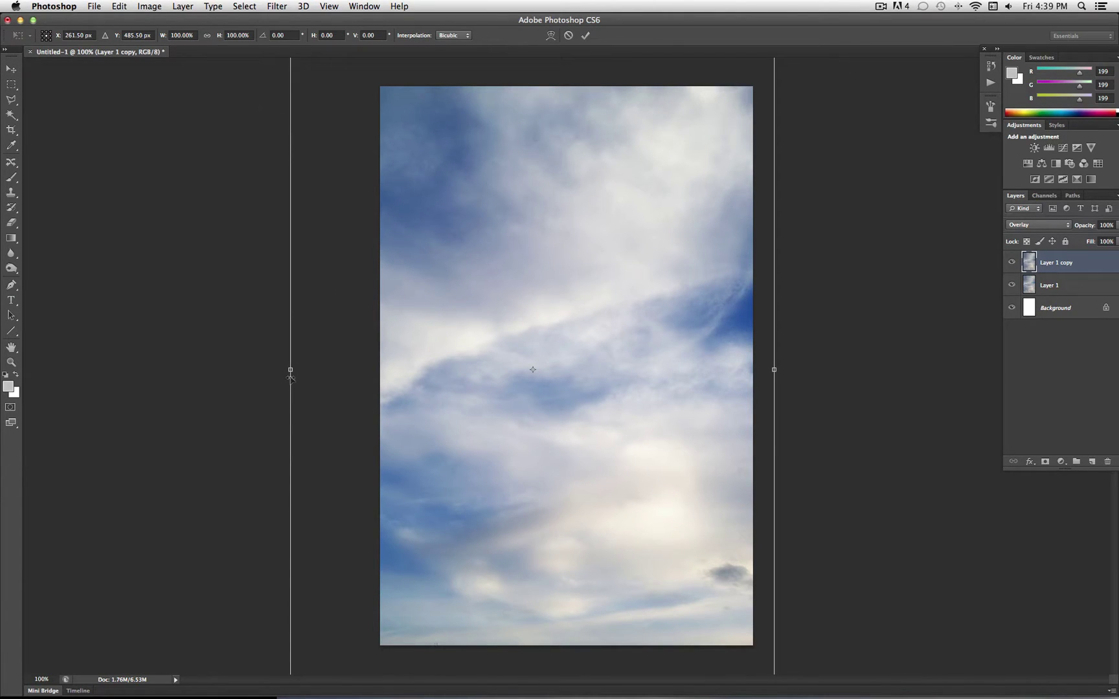
pyautogui.moveTo(269, 371); pyautogui.dragTo(66, 386)
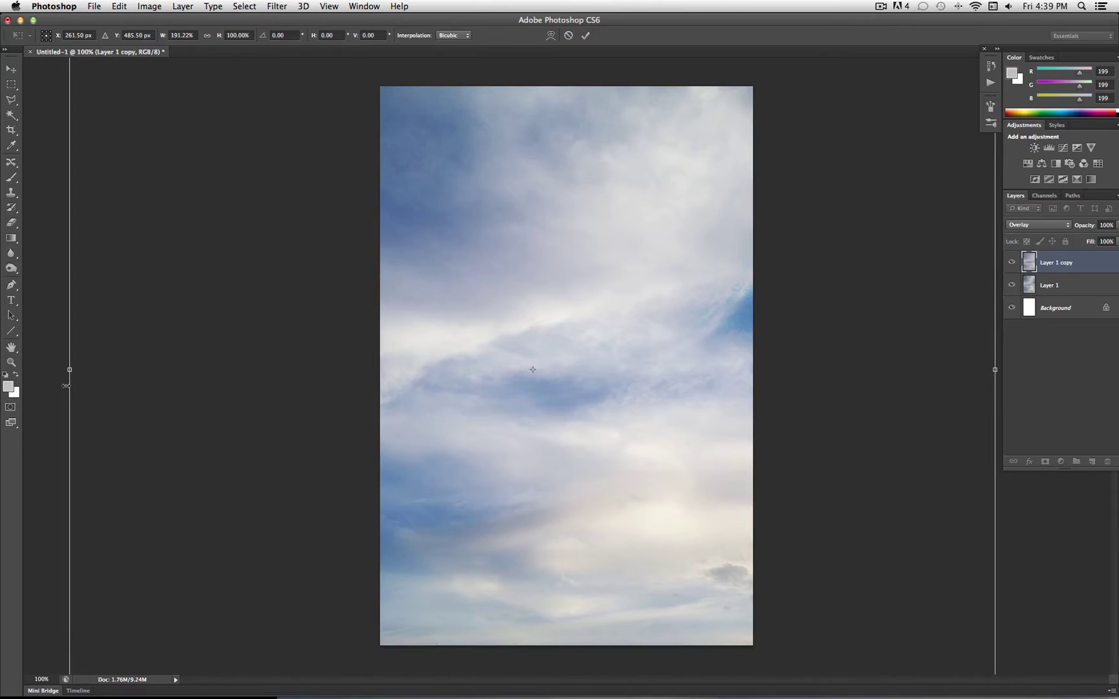
pyautogui.press('Return')
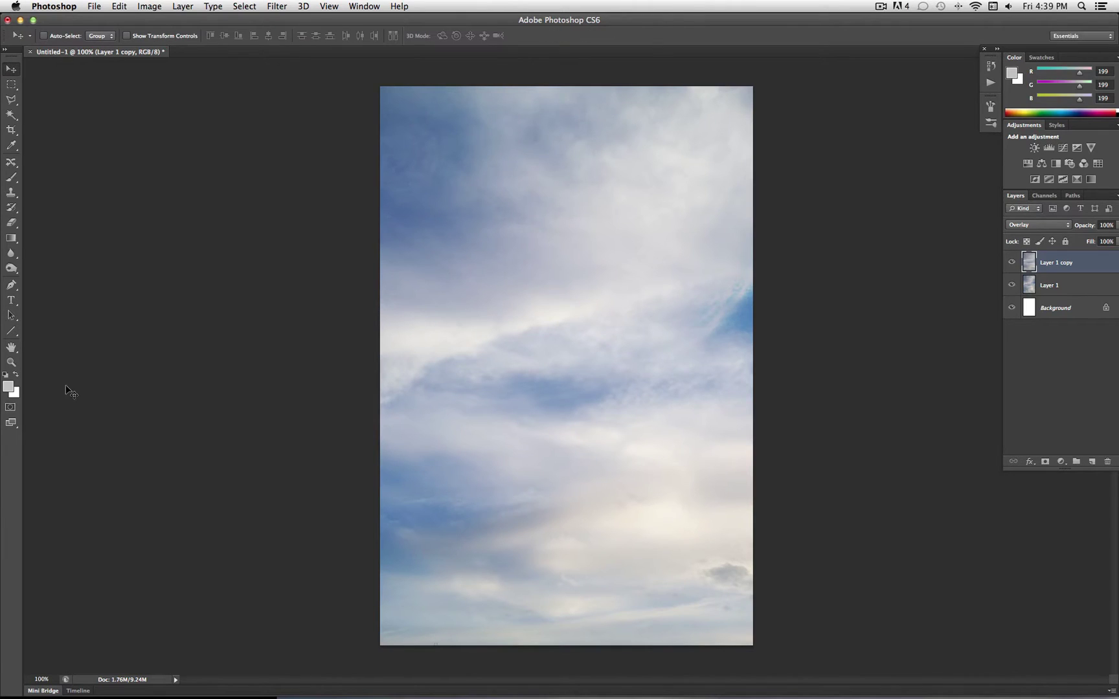
# Keep Layer 1 copy in Overlay mode at 55% opacity, toggling it to compare.
pyautogui.click(1040, 225)
pyautogui.click(1035, 111)
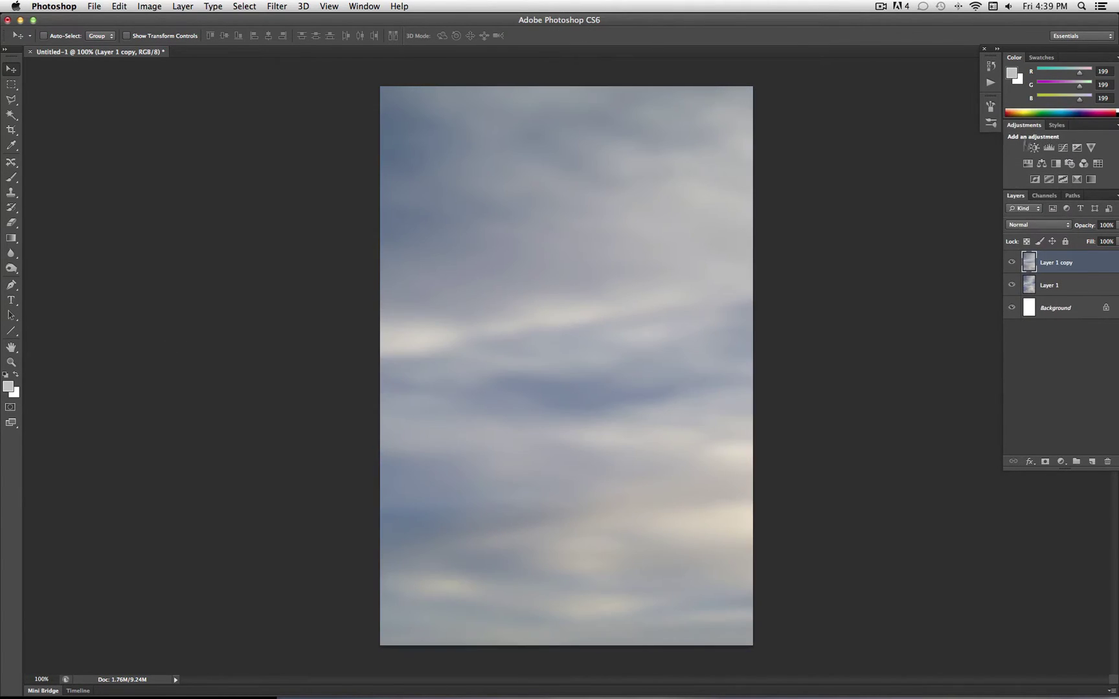
pyautogui.click(1039, 226)
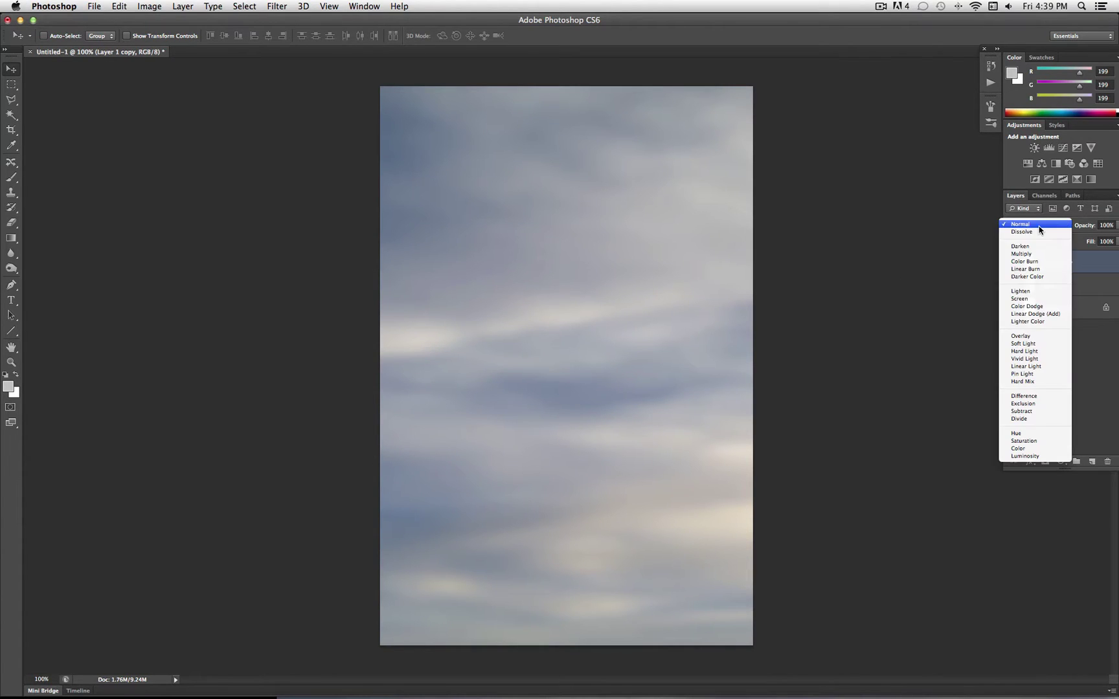
pyautogui.click(1034, 331)
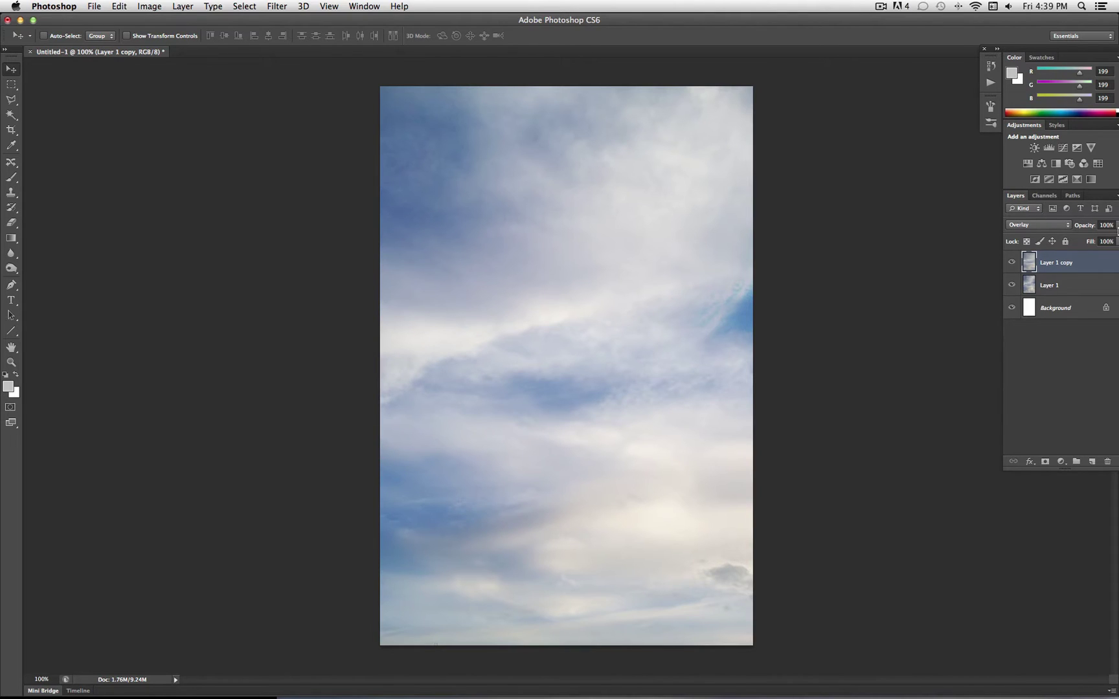
pyautogui.click(1117, 227)
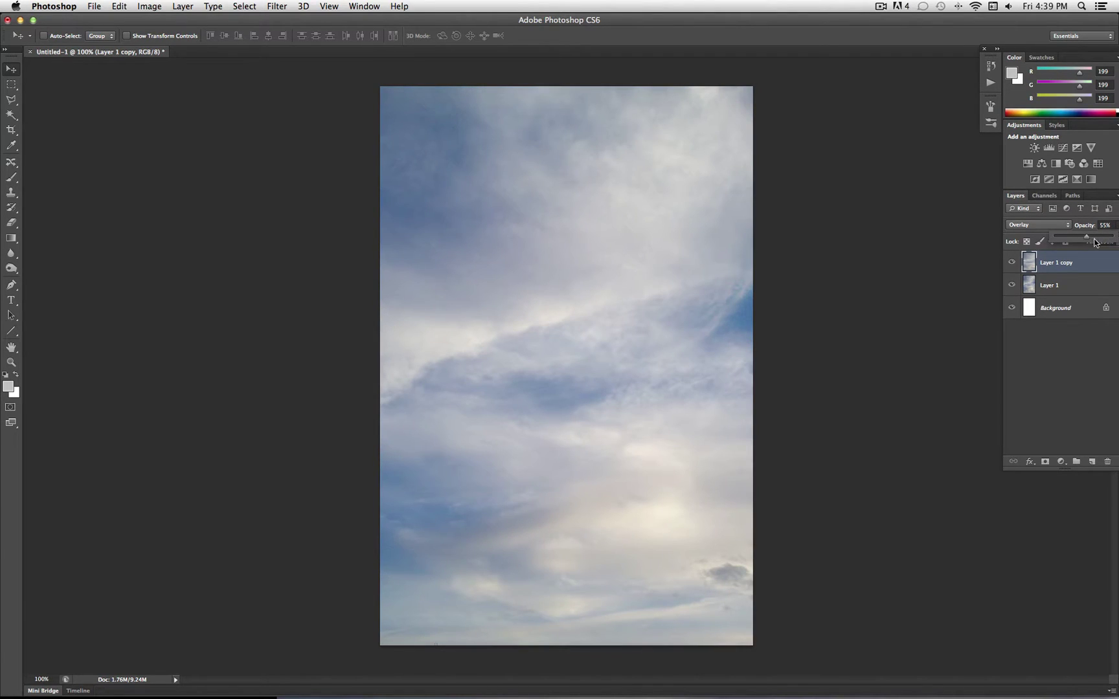
pyautogui.click(1114, 225)
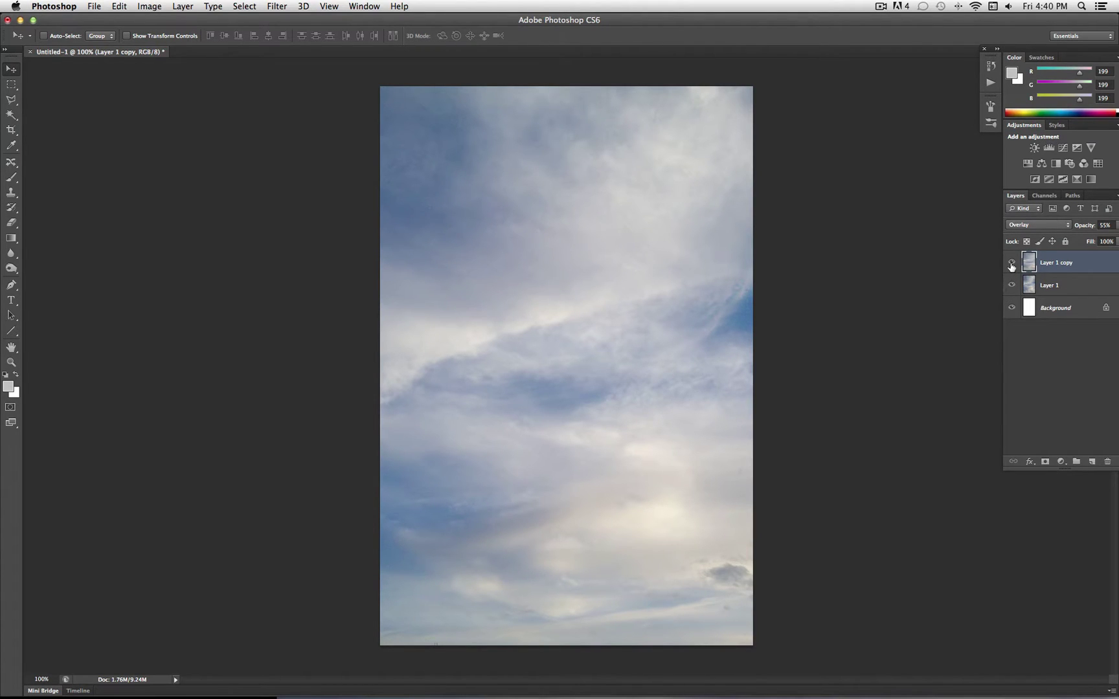
pyautogui.click(1011, 263)
pyautogui.click(1011, 262)
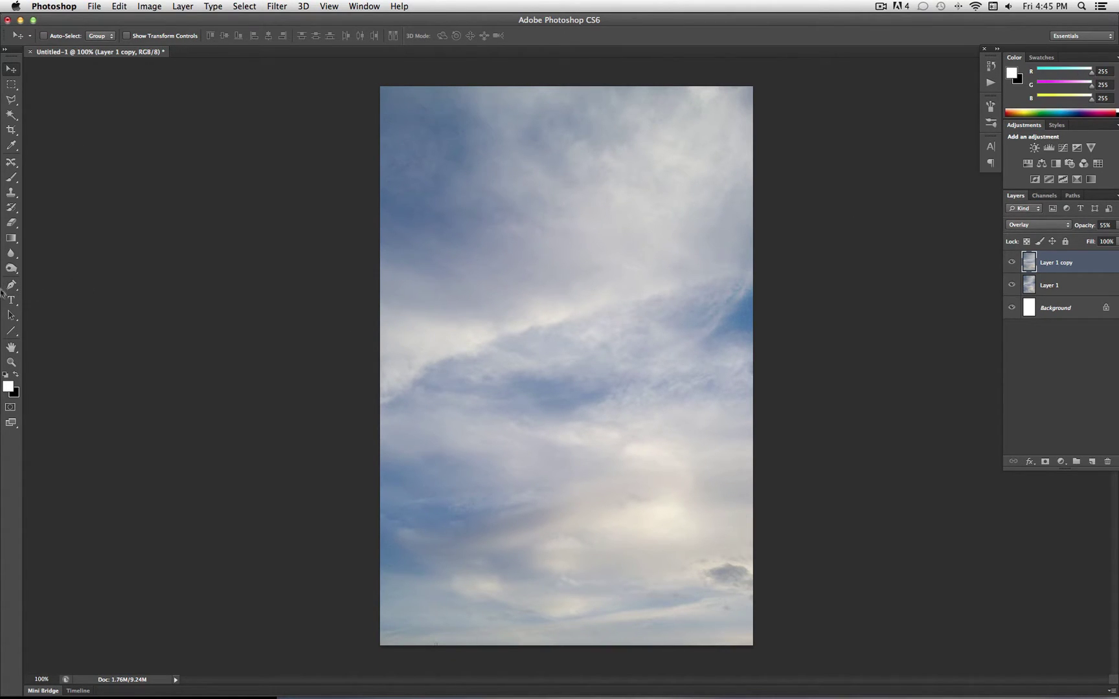
# Type 'DON'T WASTE TIME.' as a new text layer on the canvas.
pyautogui.click(11, 299)
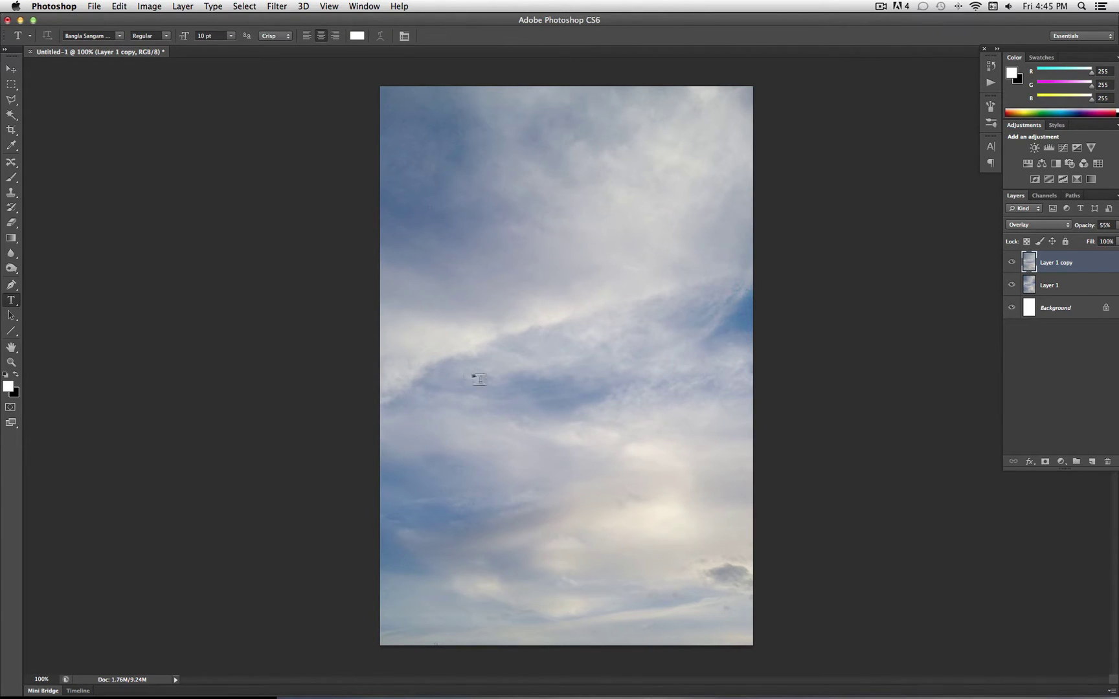
pyautogui.click(463, 358)
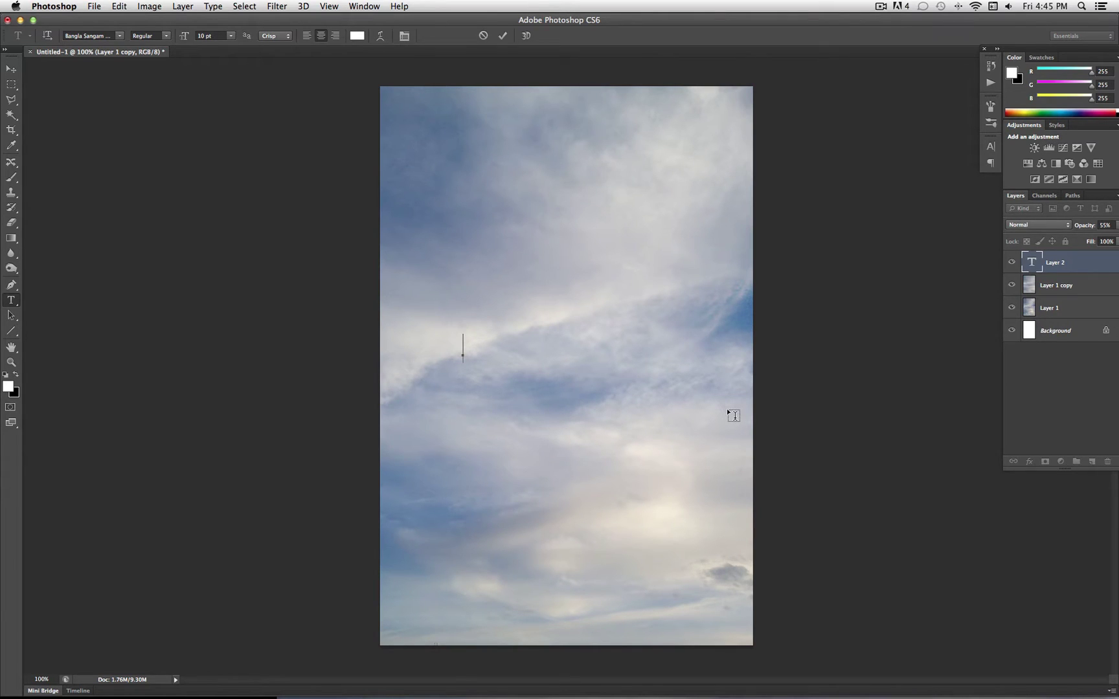
pyautogui.write('D')
pyautogui.write('ON')
pyautogui.write("'")
pyautogui.moveTo(498, 347); pyautogui.dragTo(491, 347)
pyautogui.write("'T WASTE")
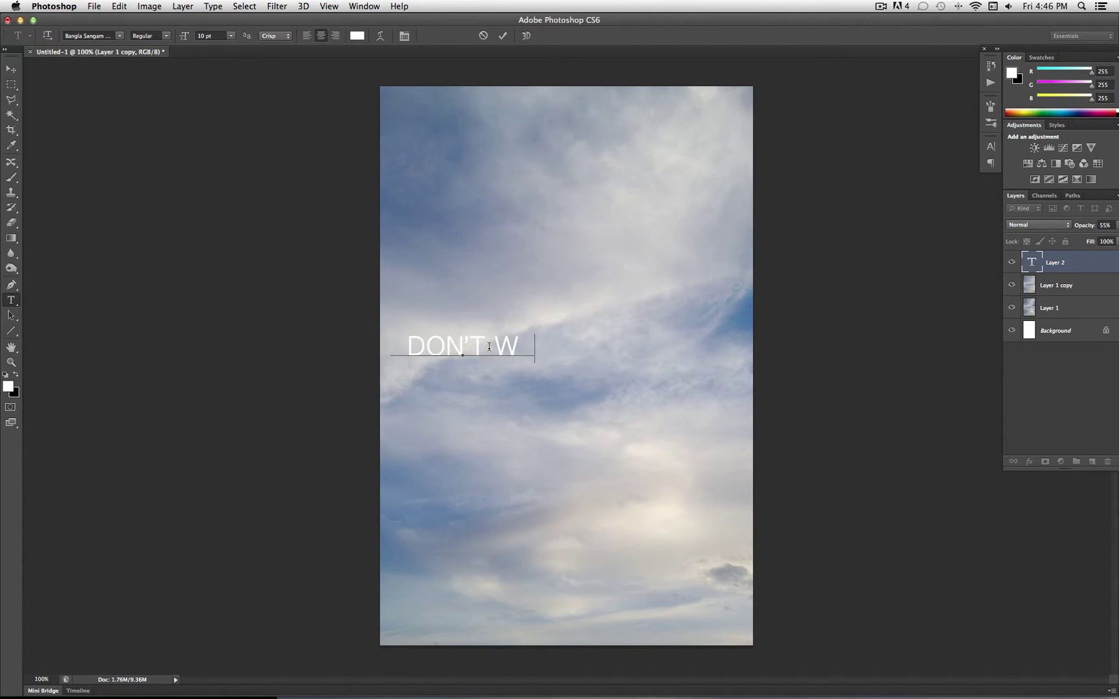
pyautogui.write(' CA')
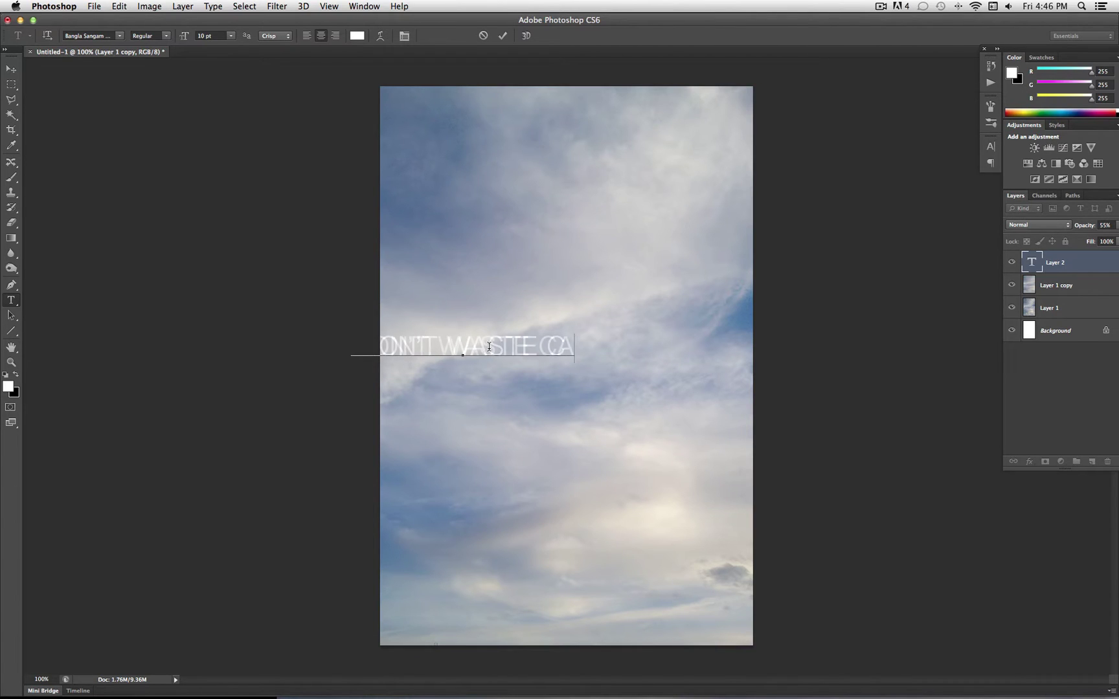
pyautogui.press('BackSpace')
pyautogui.press('BackSpace')
pyautogui.press('BackSpace')
pyautogui.write('TIME')
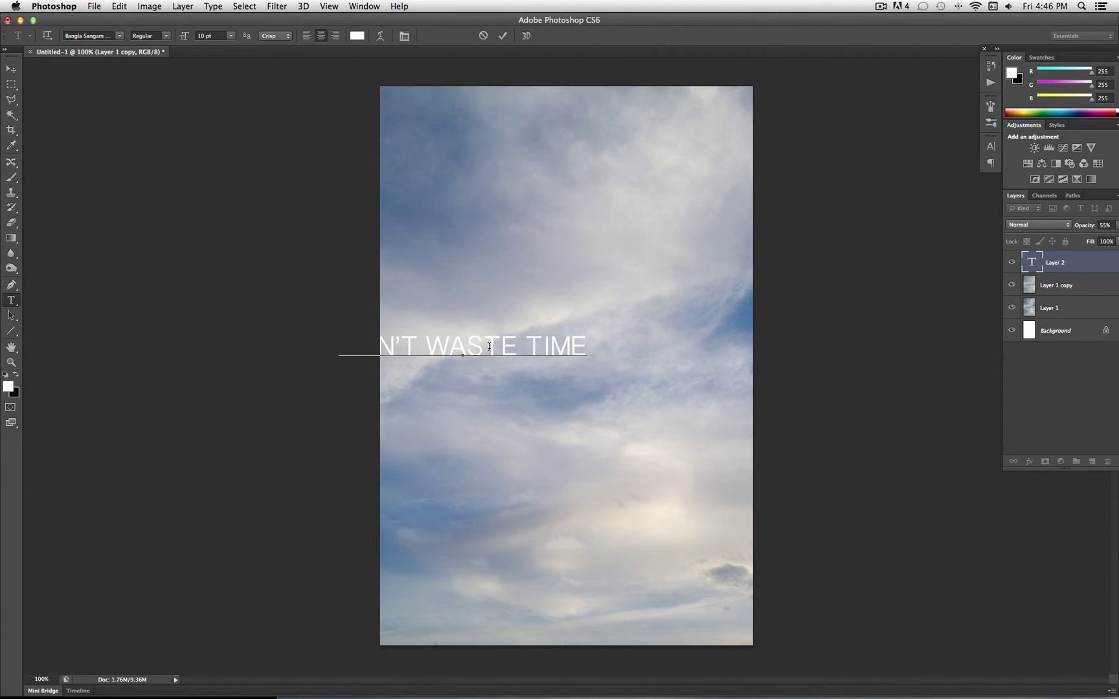
pyautogui.write('.')
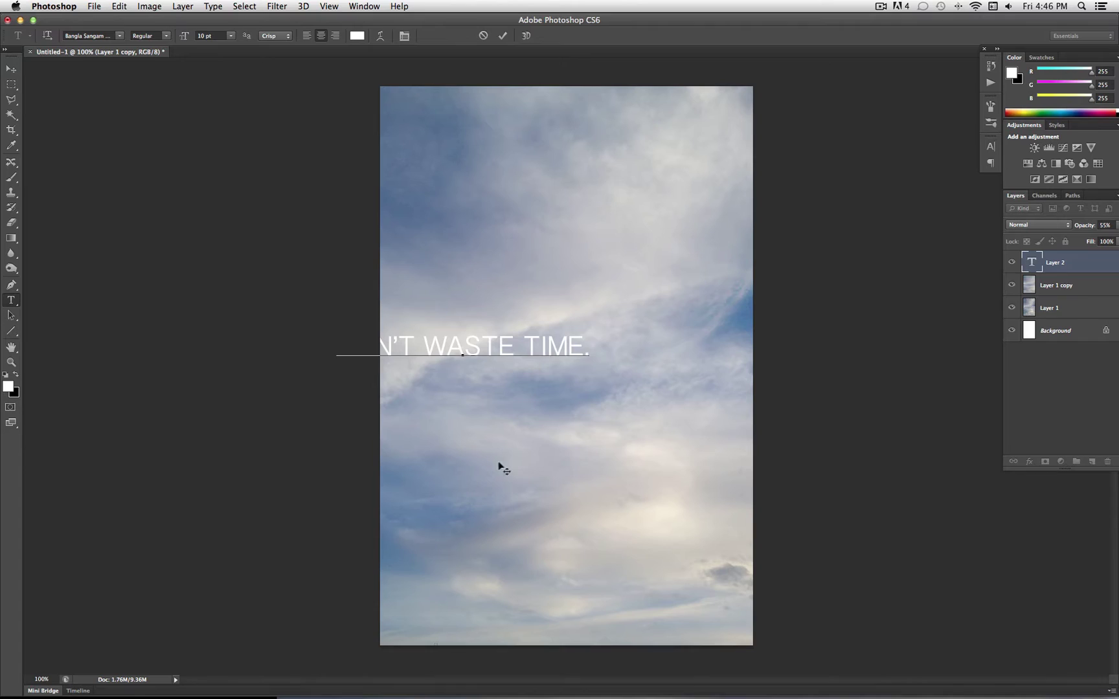
# Move the text to the centre of the canvas and commit it.
pyautogui.moveTo(499, 462); pyautogui.dragTo(609, 457)
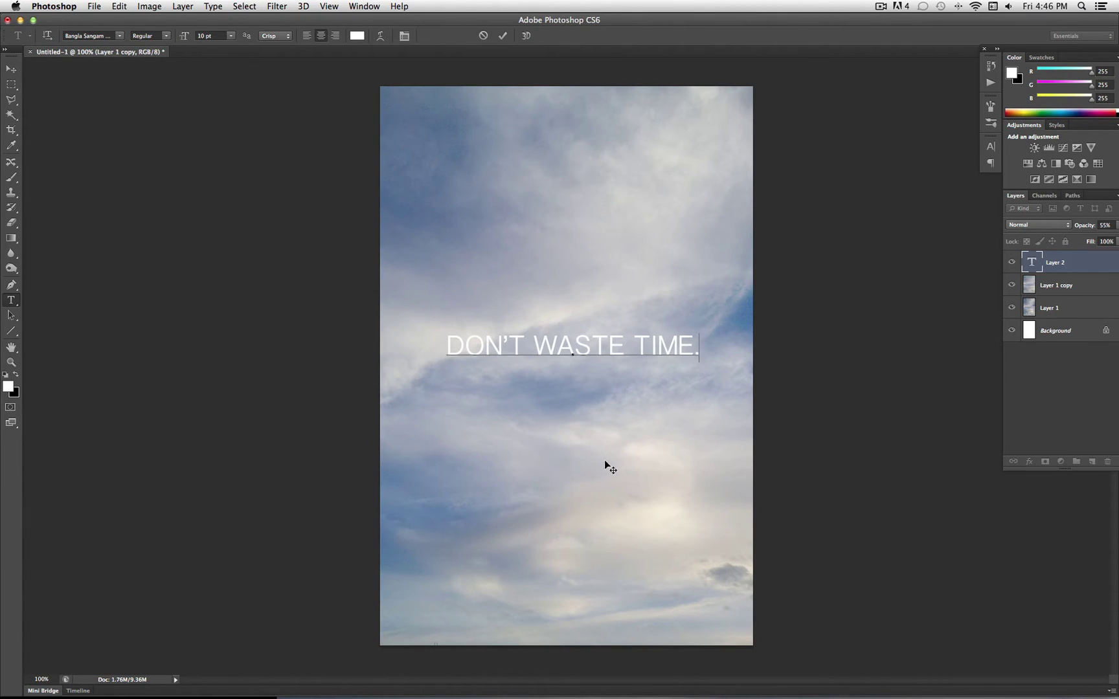
pyautogui.moveTo(681, 440); pyautogui.dragTo(677, 440)
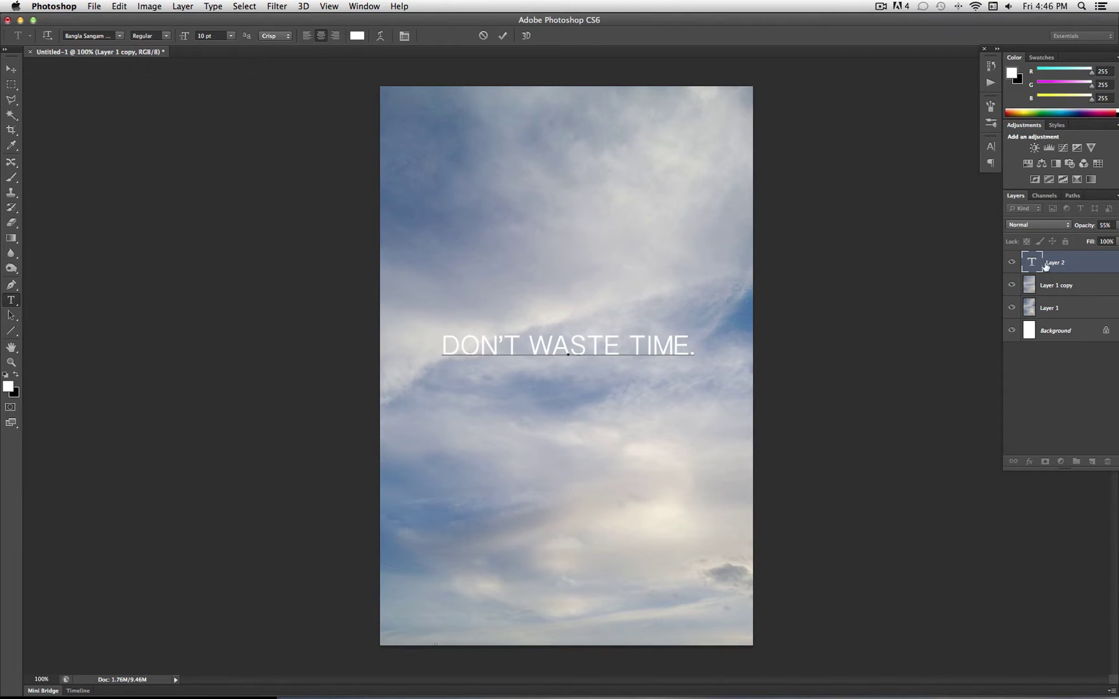
pyautogui.click(1045, 266)
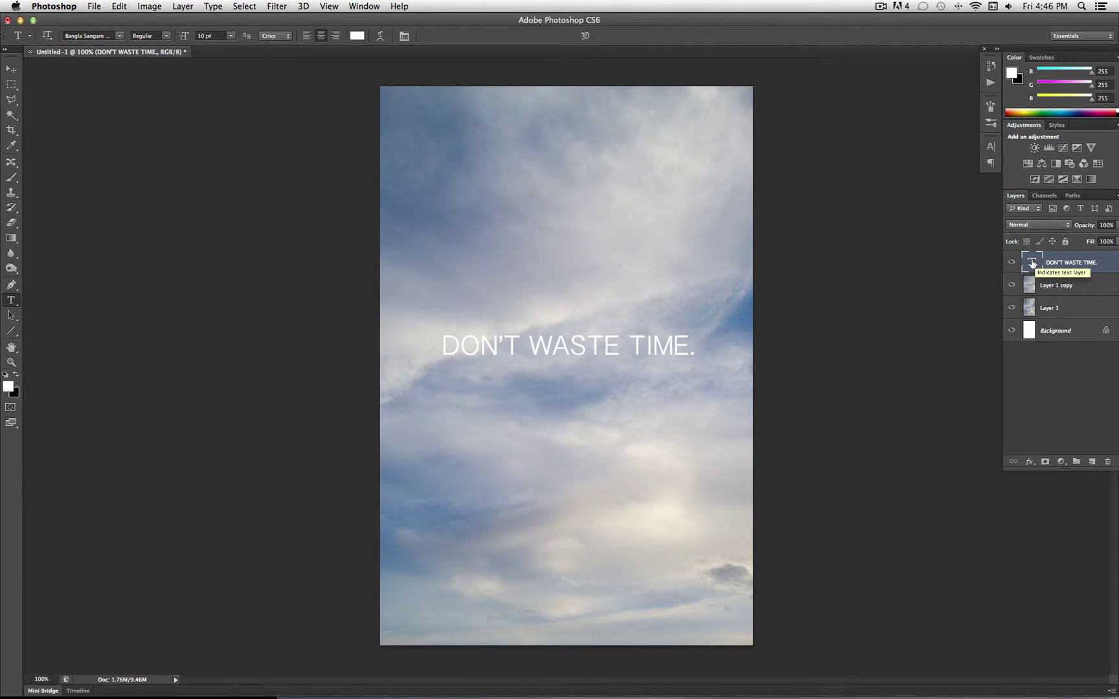
# Select the text and try Bank Gothic, Baskerville Old Face, Bell Gothic Std and Bernard MT Condensed.
pyautogui.doubleClick(1032, 262)
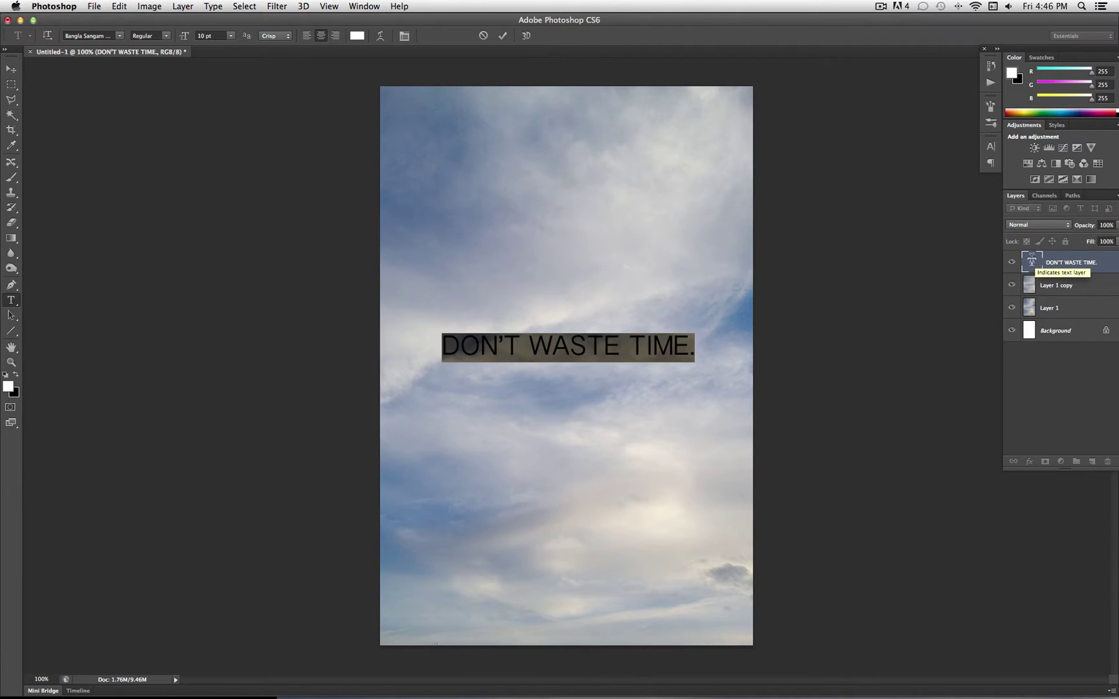
pyautogui.click(101, 35)
pyautogui.click(120, 36)
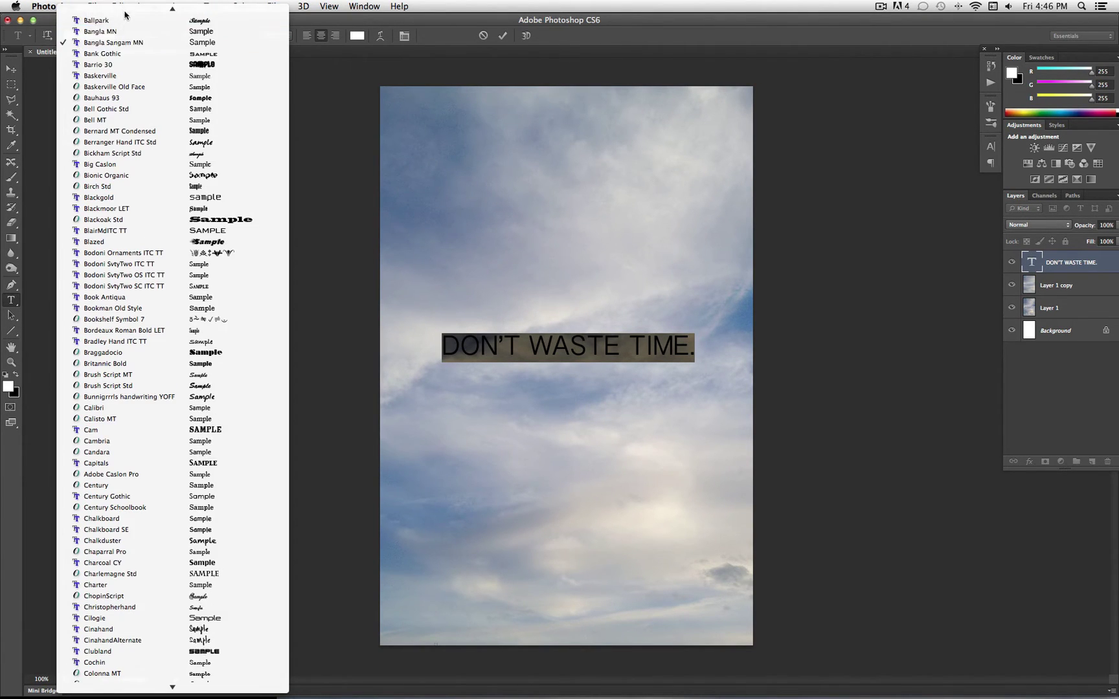
pyautogui.click(143, 76)
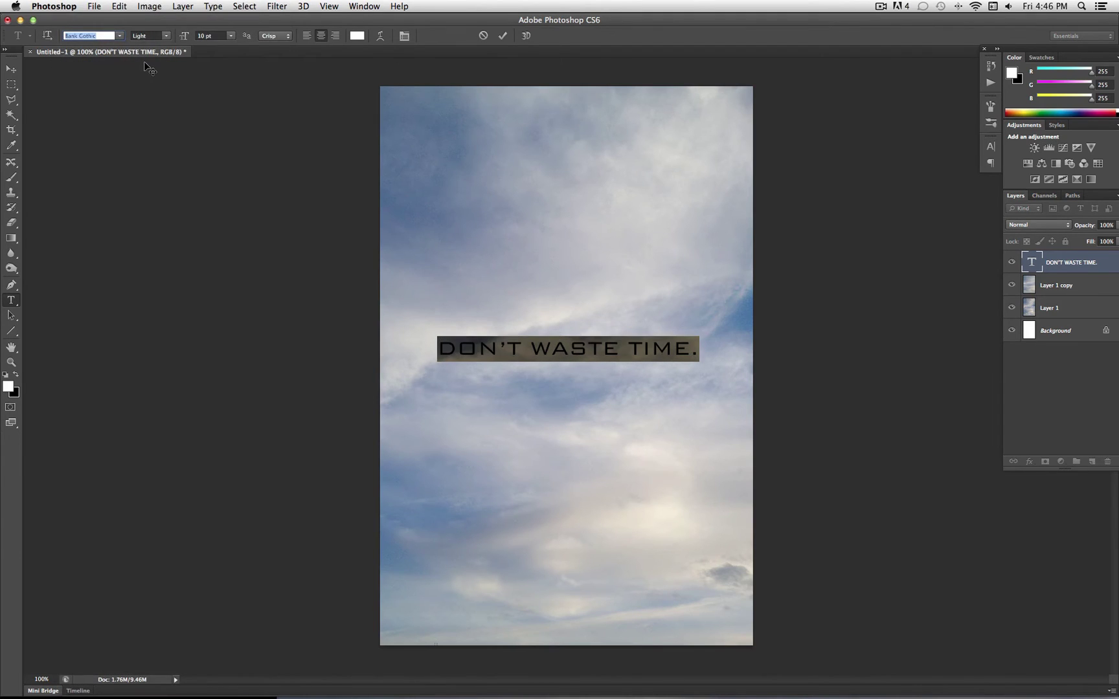
pyautogui.press('Down')
pyautogui.press('Down')
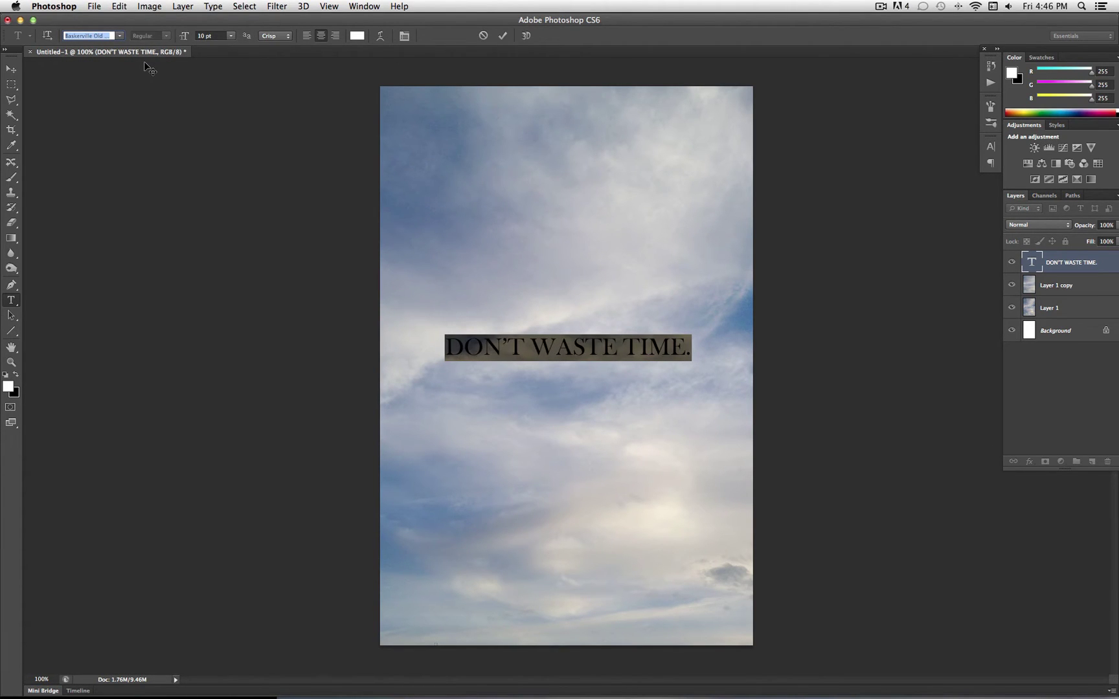
pyautogui.press('Down')
pyautogui.press('Down')
pyautogui.press('Down')
pyautogui.press('Down')
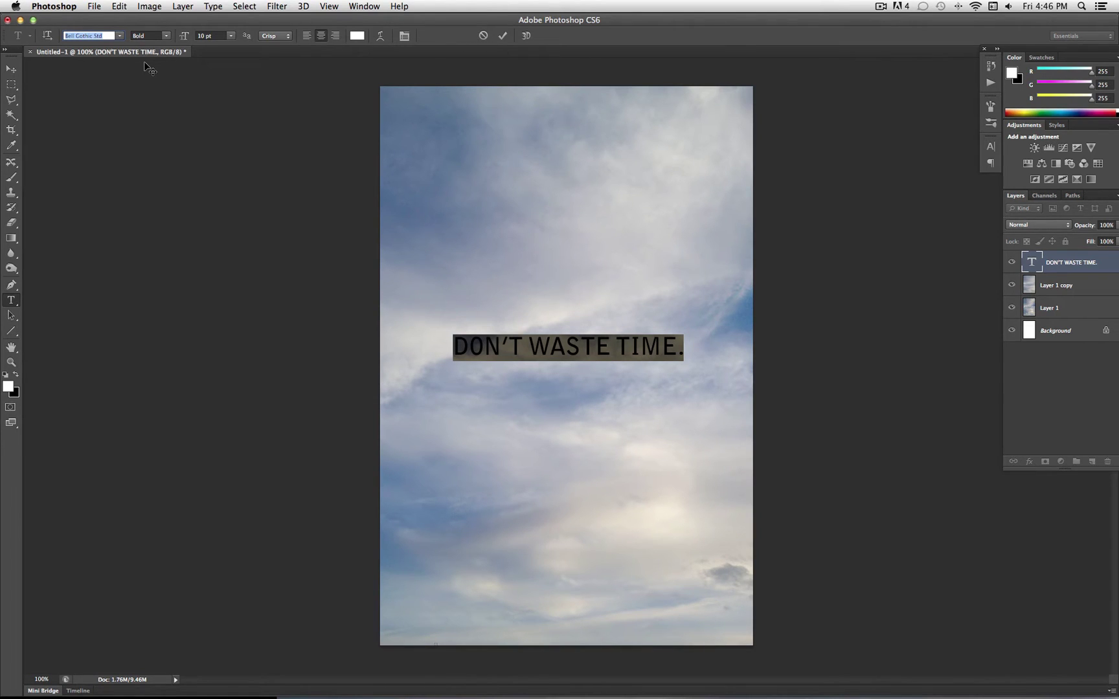
pyautogui.press('Down')
pyautogui.press('Down')
pyautogui.press('Down')
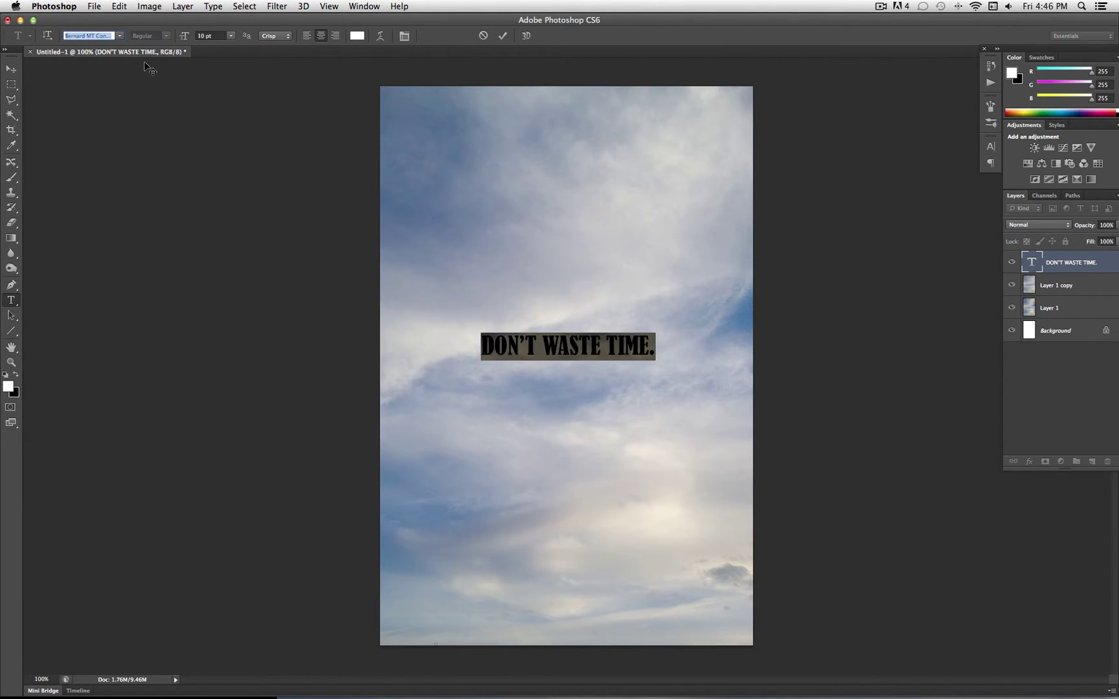
pyautogui.press('Up')
pyautogui.press('Up')
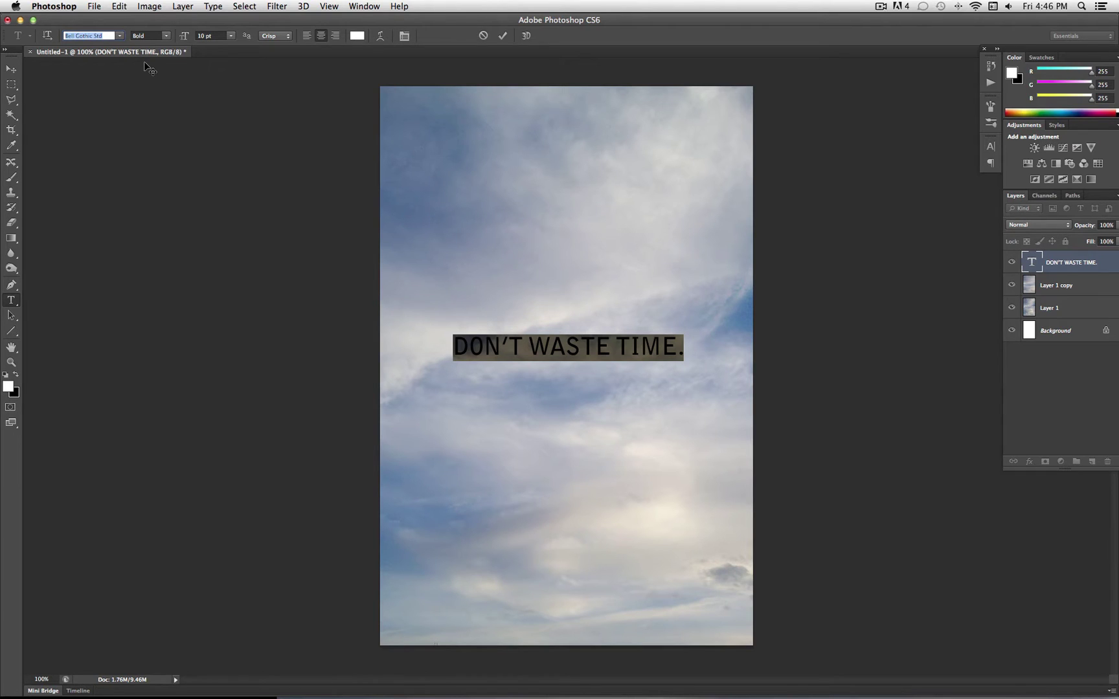
# Keep previewing fonts from Berranger Hand through Calibri, landing on Calisto MT.
pyautogui.press('Down')
pyautogui.press('Down')
pyautogui.press('Down')
pyautogui.press('Down')
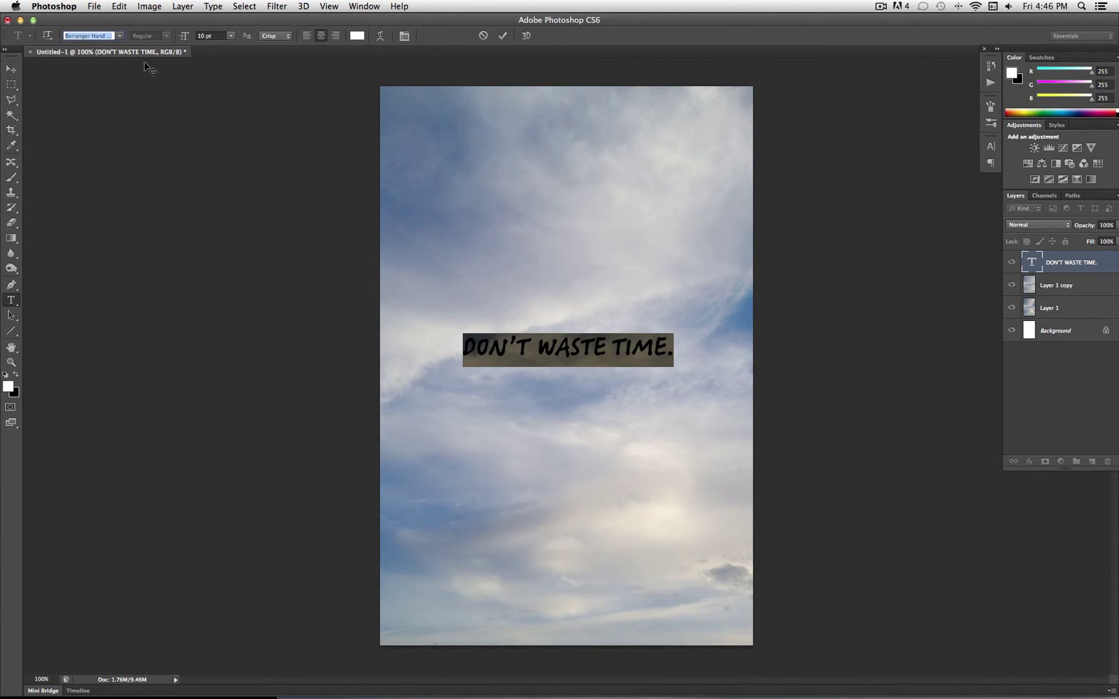
pyautogui.press('Down')
pyautogui.press('Down')
pyautogui.press('Down')
pyautogui.press('Down')
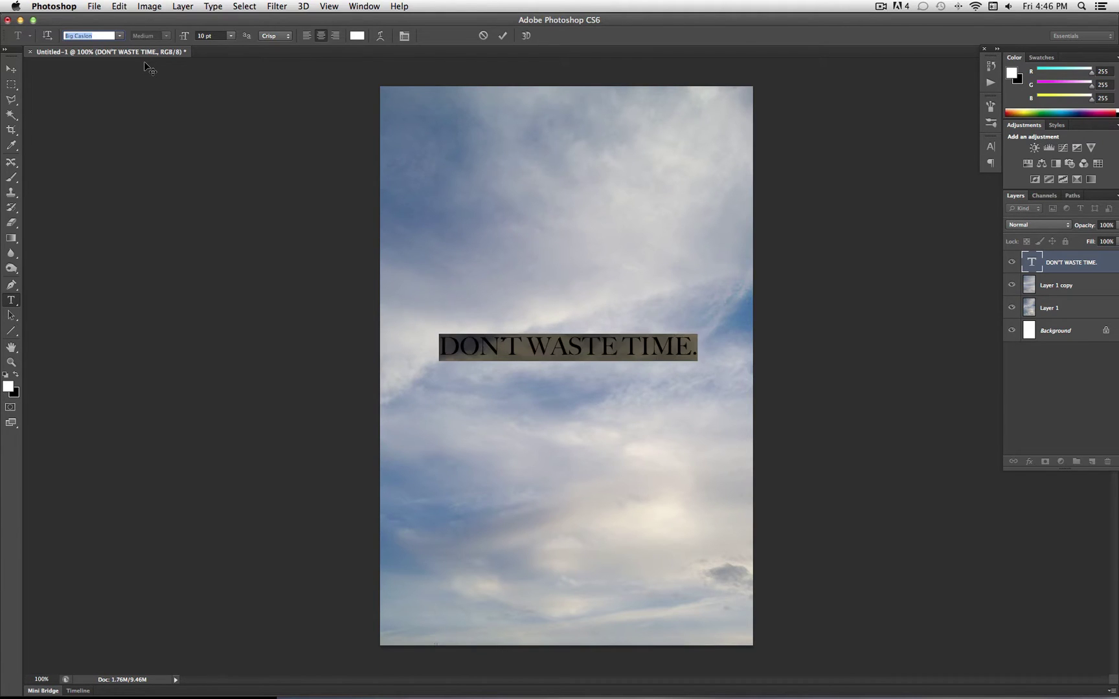
pyautogui.press('Down')
pyautogui.press('Down')
pyautogui.press('Down')
pyautogui.press('Down')
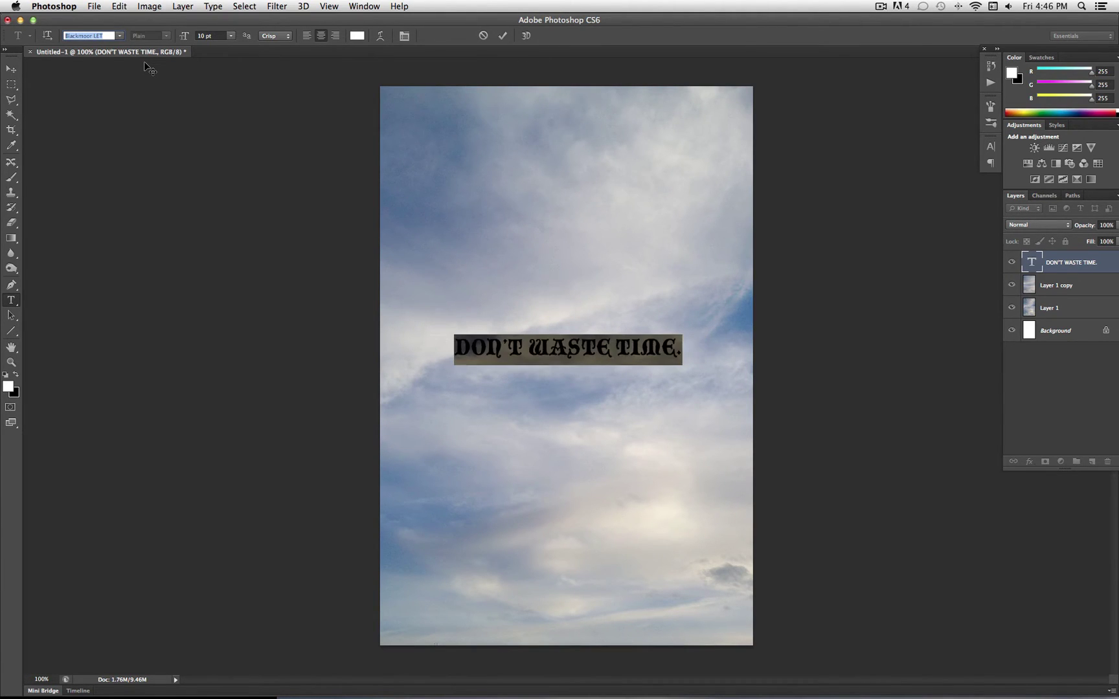
pyautogui.press('Down')
pyautogui.press('Down')
pyautogui.press('Down')
pyautogui.press('Down')
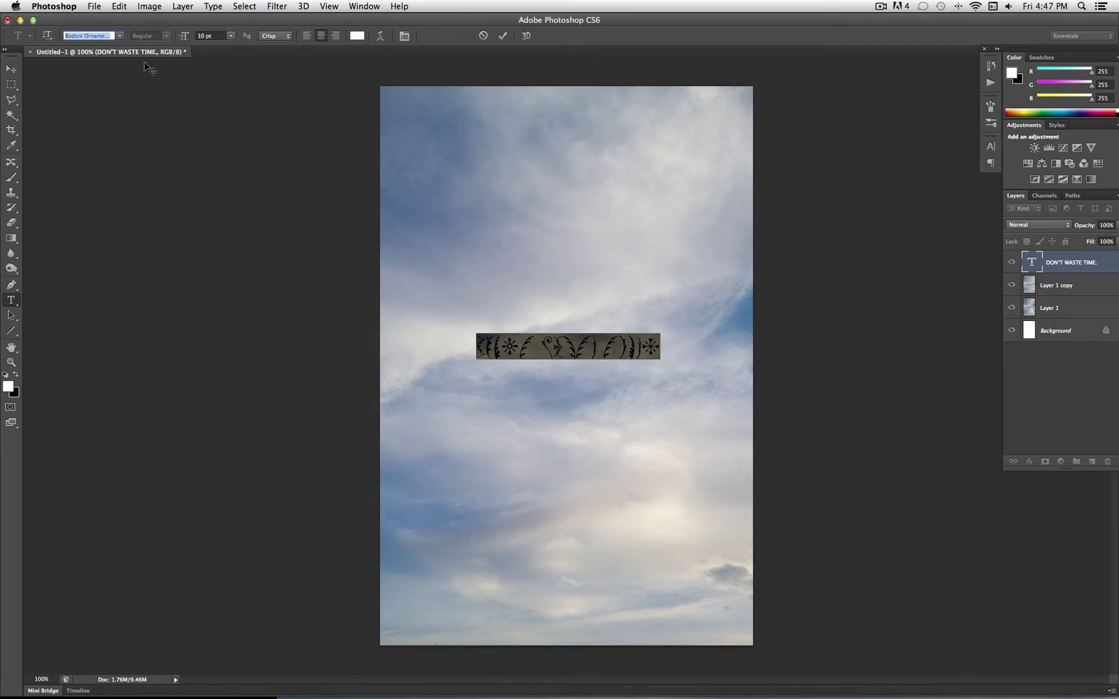
pyautogui.press('Down')
pyautogui.press('Down')
pyautogui.press('Down')
pyautogui.press('Down')
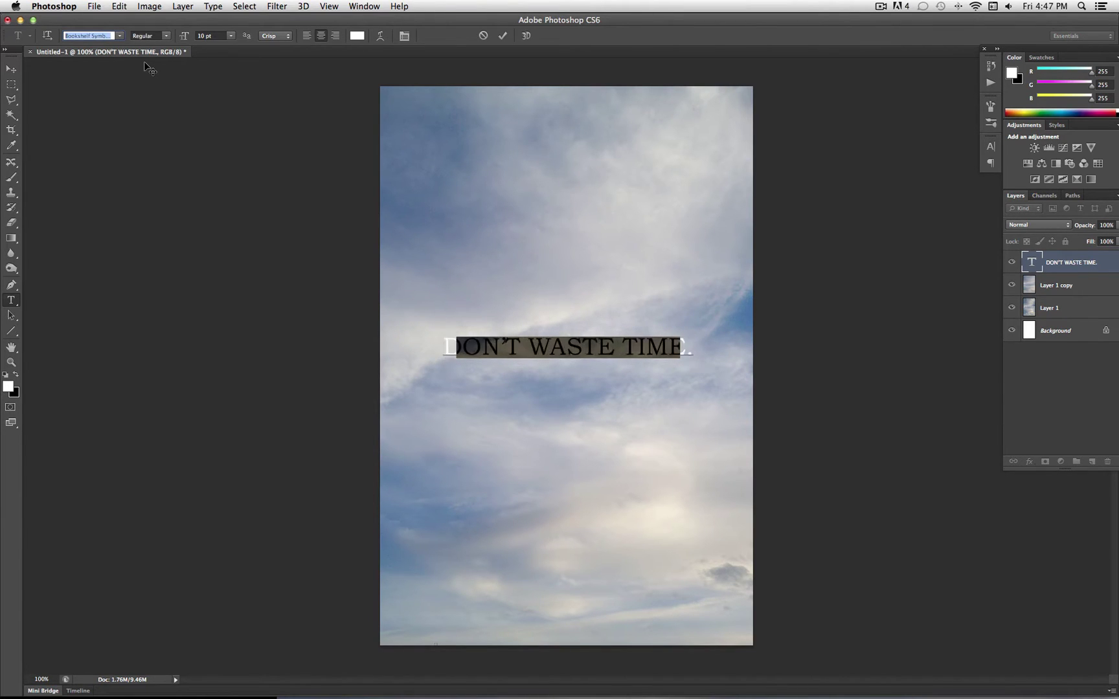
pyautogui.press('Down')
pyautogui.press('Down')
pyautogui.press('Down')
pyautogui.press('Down')
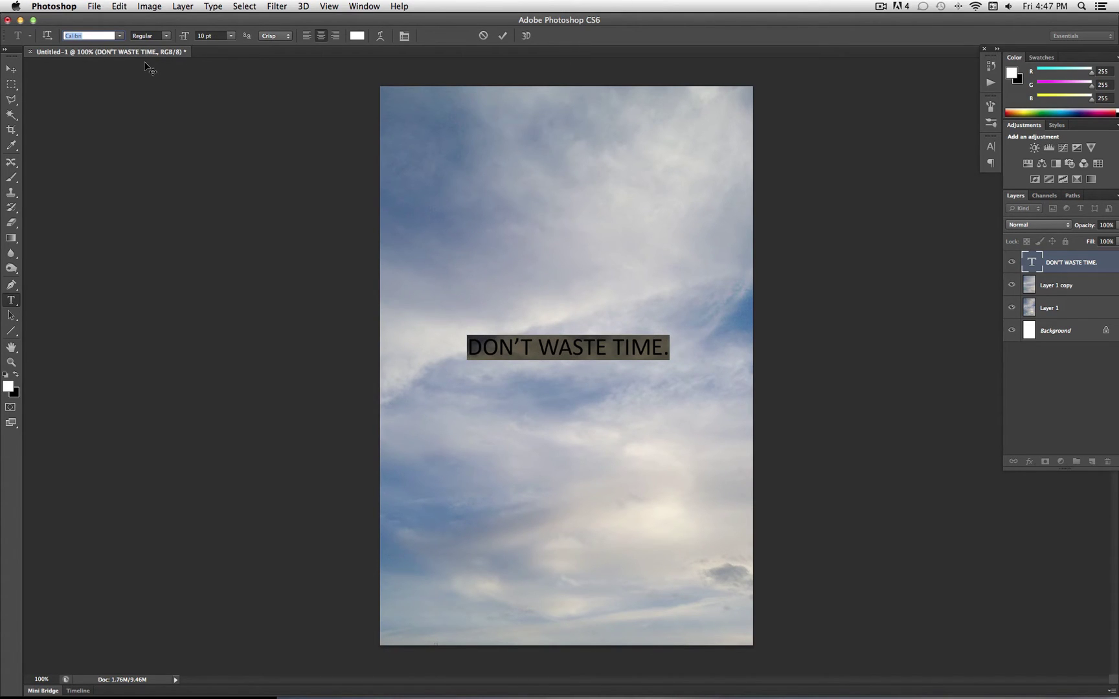
pyautogui.press('Down')
pyautogui.press('Down')
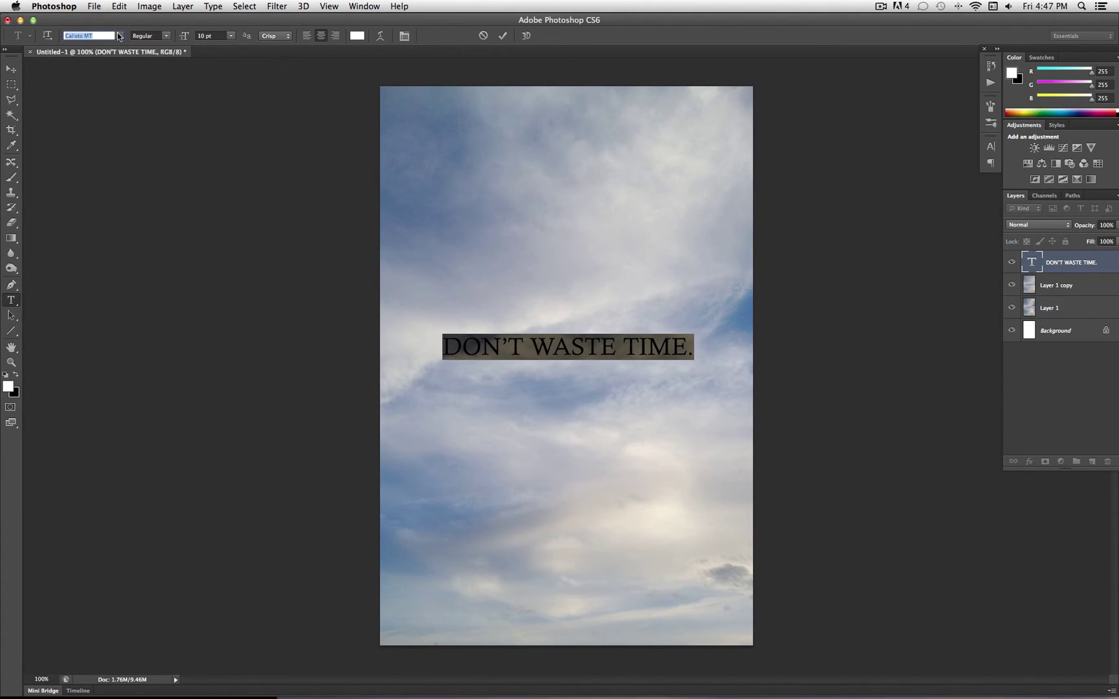
pyautogui.click(119, 36)
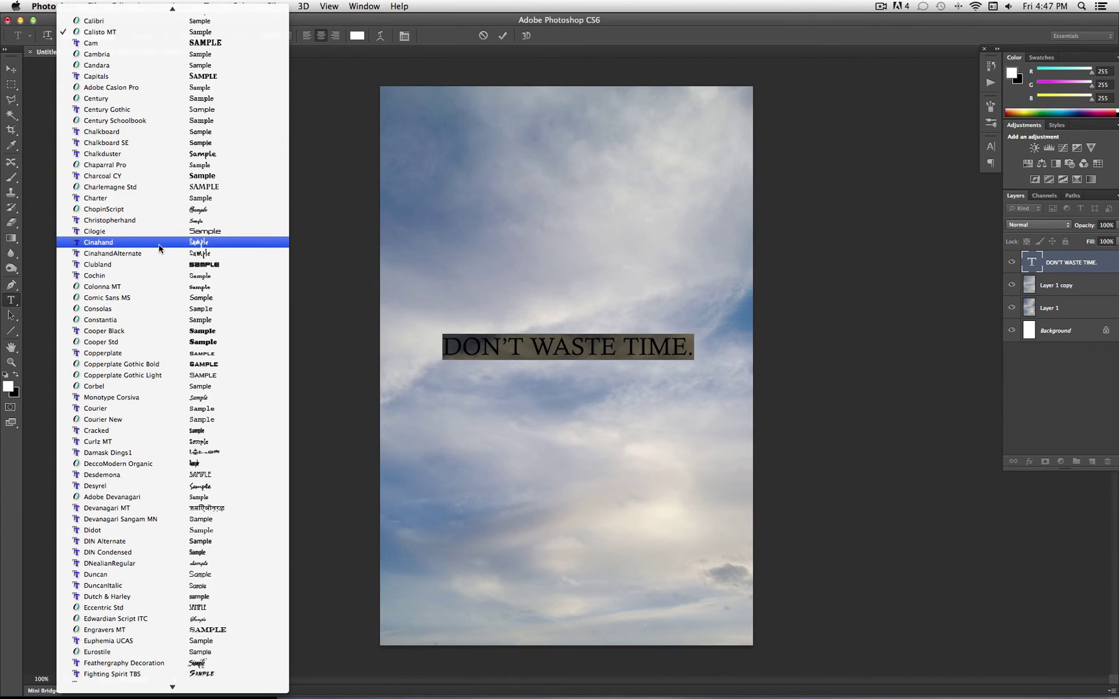
# Try the Cinahand font, then Bell Gothic Std, on the text.
pyautogui.click(193, 244)
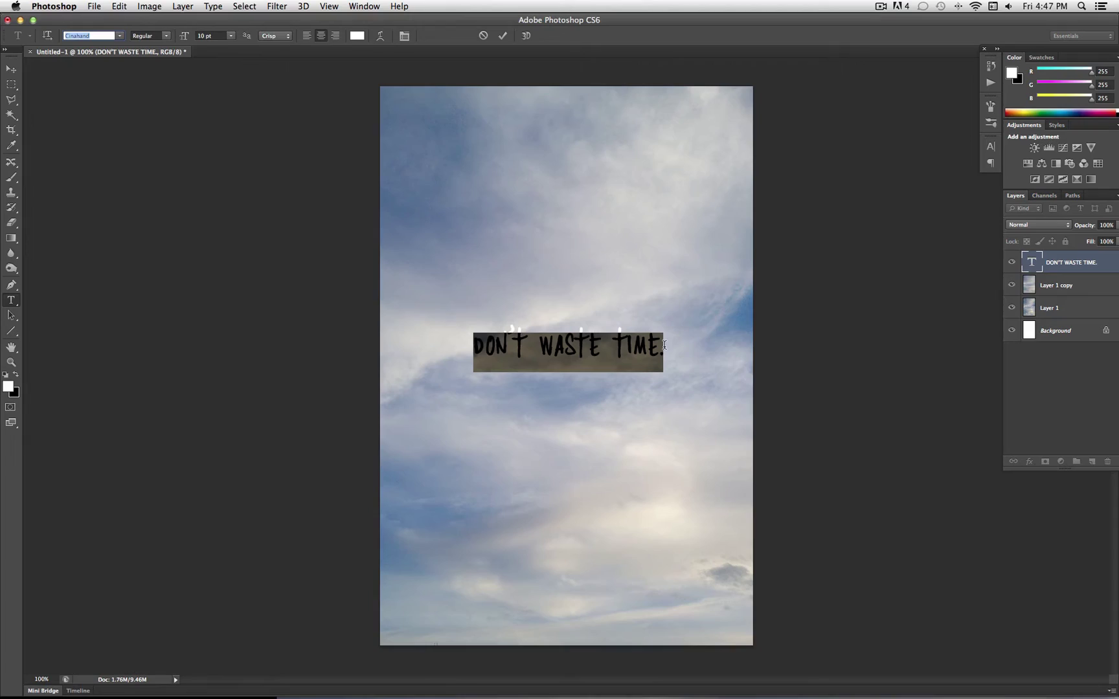
pyautogui.click(119, 36)
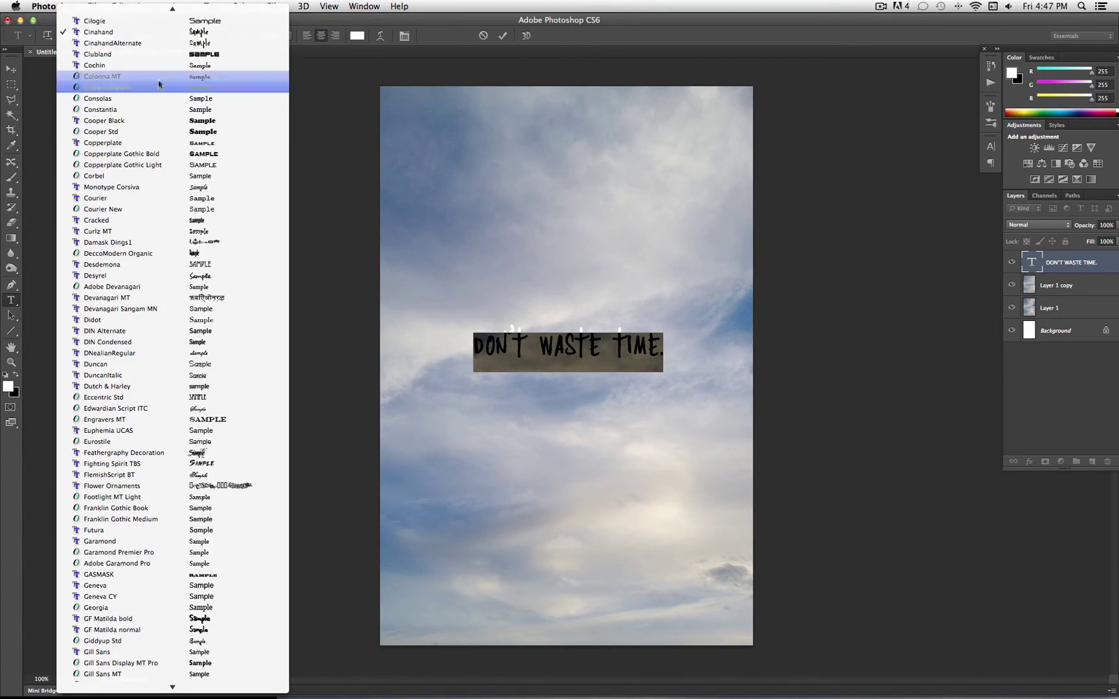
pyautogui.moveTo(150, 11)
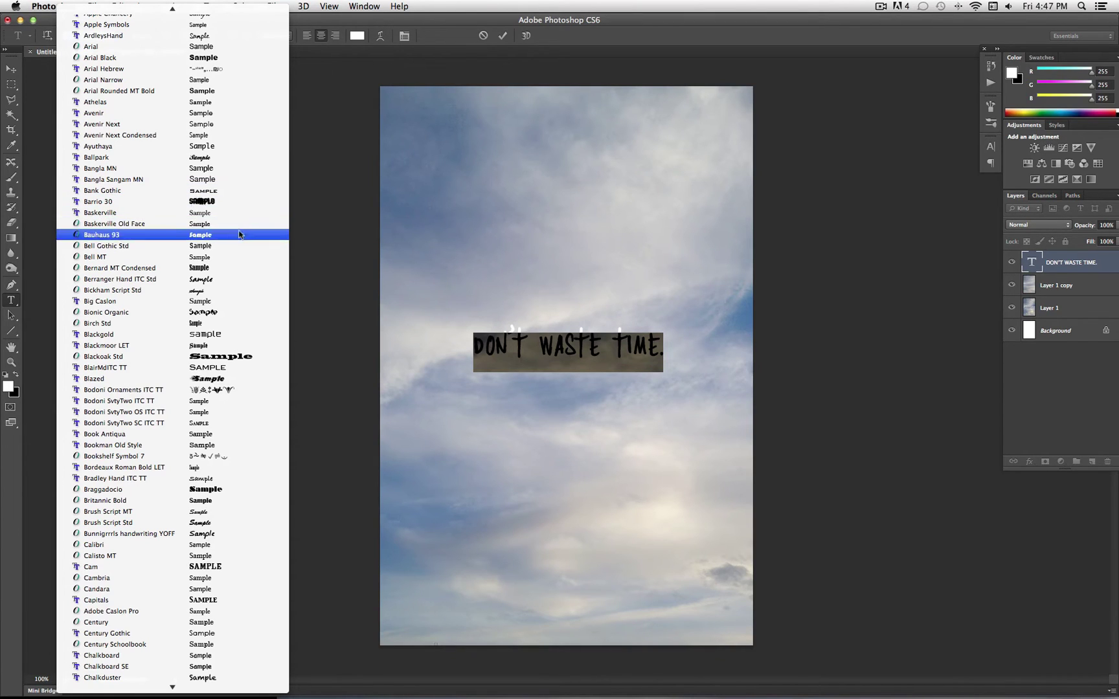
pyautogui.click(237, 251)
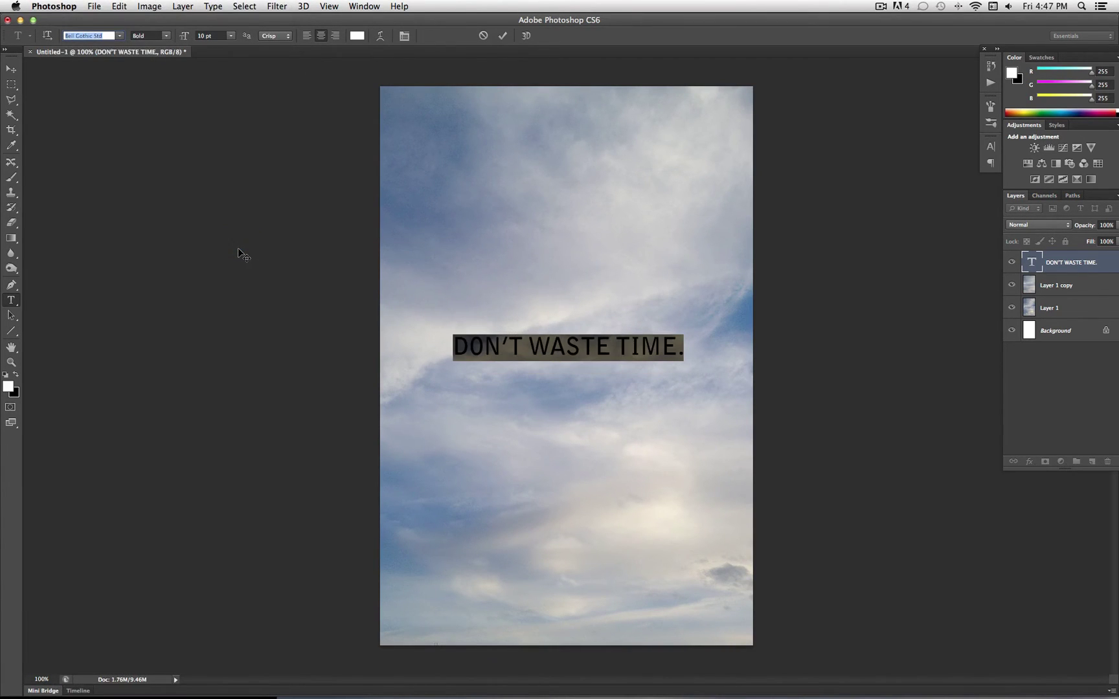
pyautogui.click(528, 345)
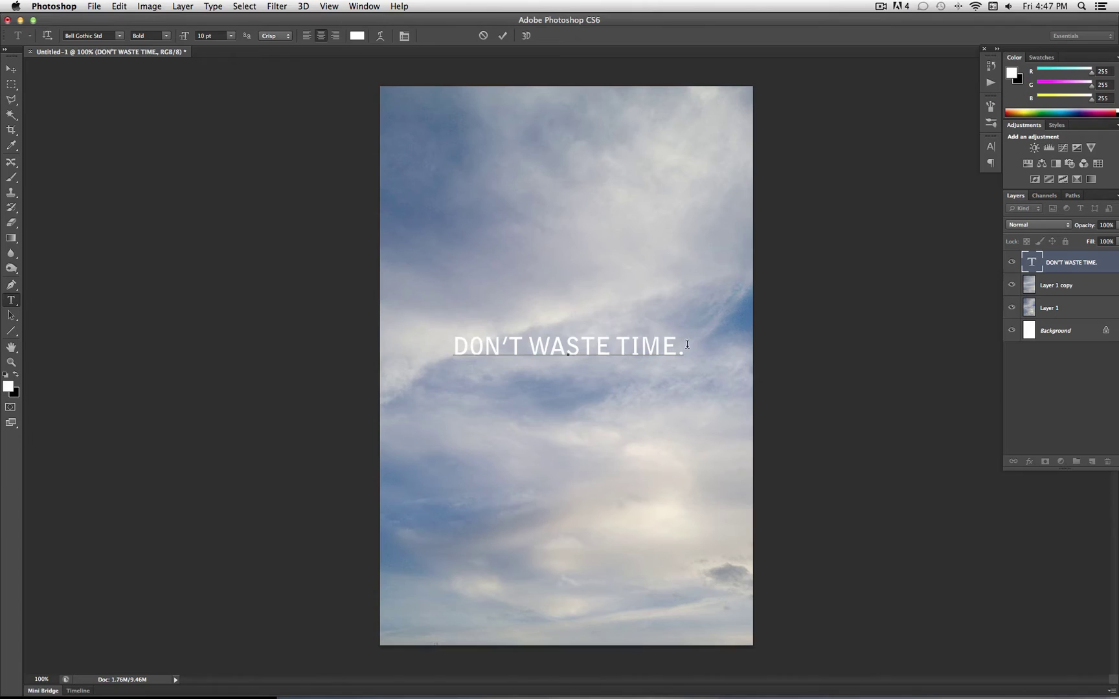
# Set the whole text to Arial Black and nudge it slightly lower.
pyautogui.moveTo(683, 346); pyautogui.dragTo(295, 254)
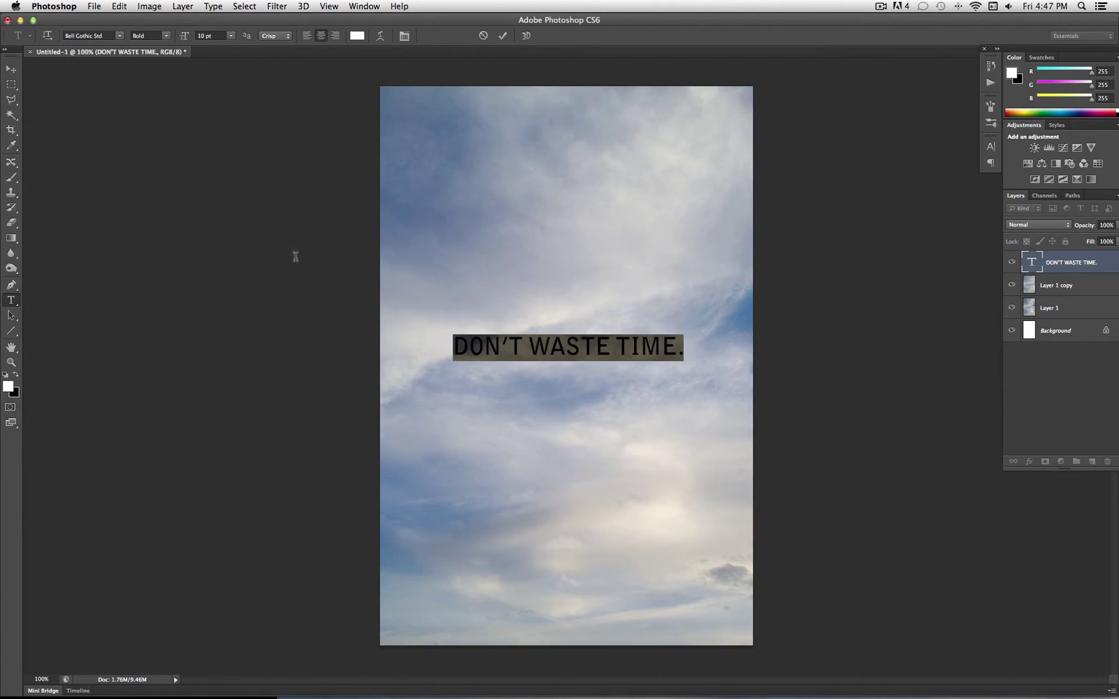
pyautogui.click(117, 35)
pyautogui.scroll(6, 138, 80)
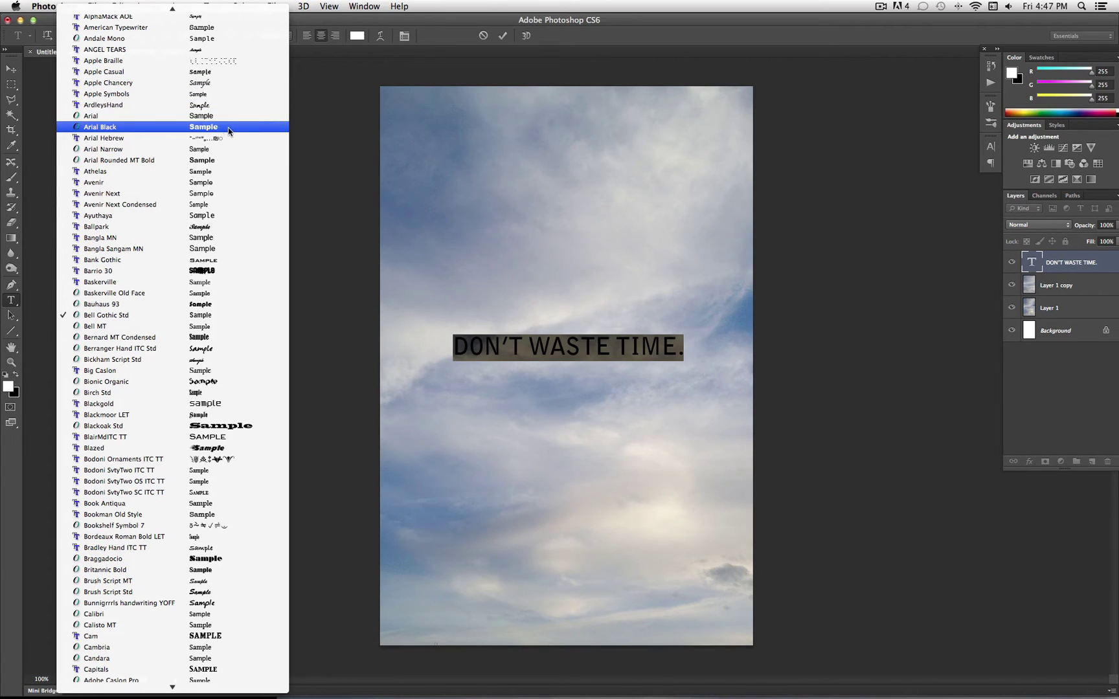
pyautogui.click(229, 132)
pyautogui.press('super+h')
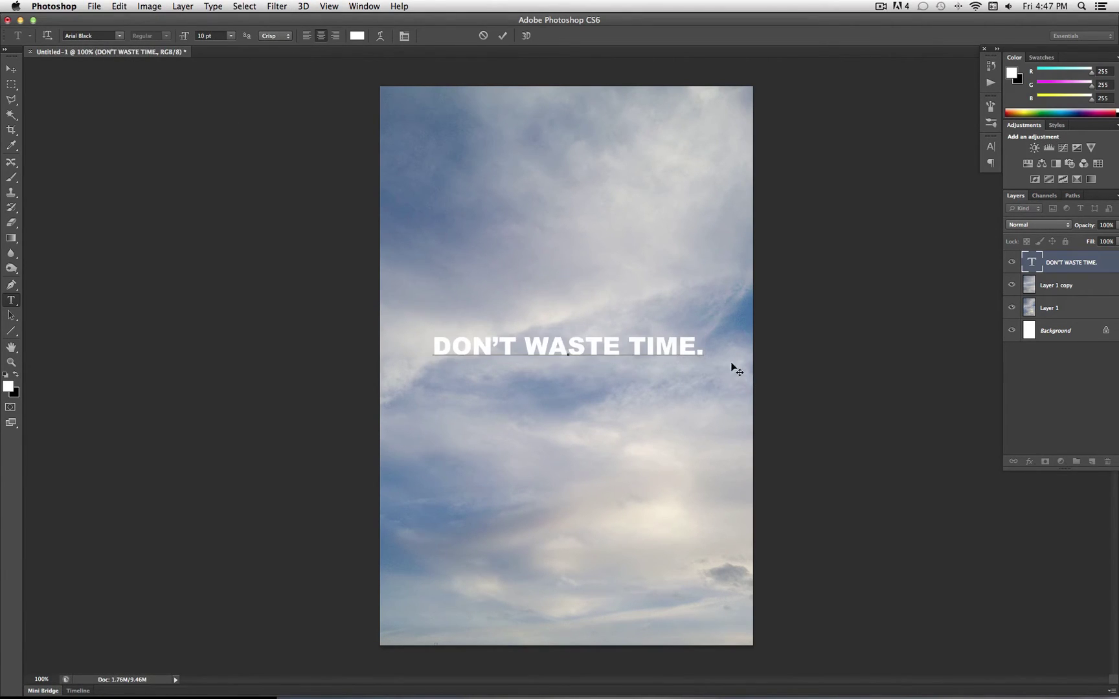
pyautogui.moveTo(667, 407); pyautogui.dragTo(665, 438)
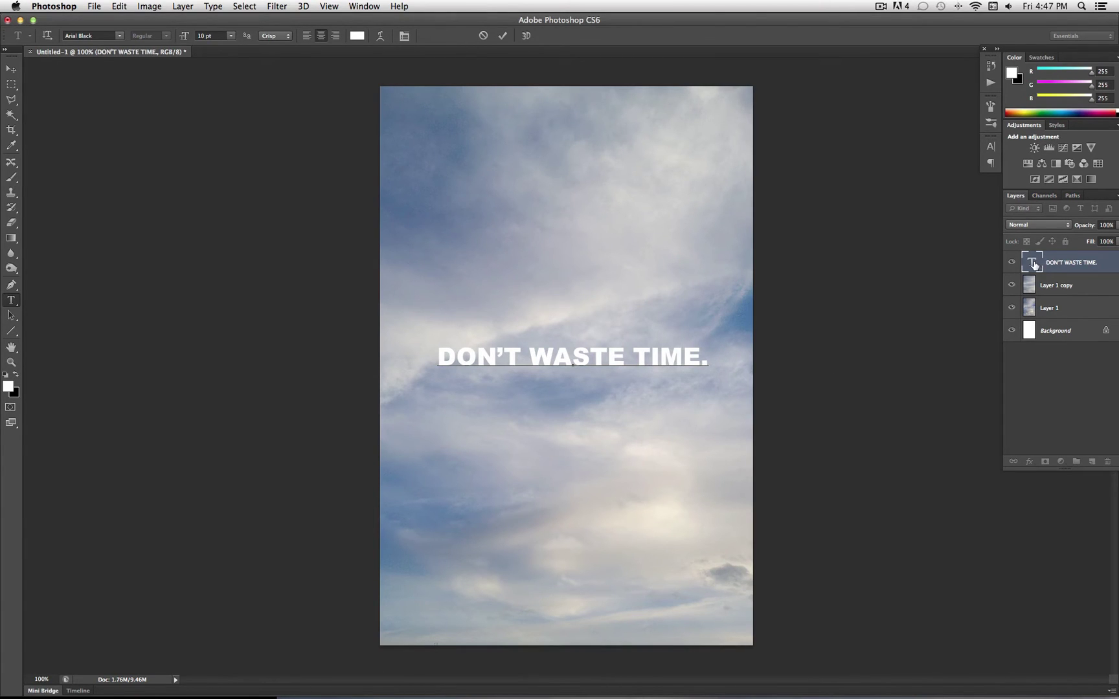
# Commit the text, show rulers, and add vertical and horizontal guides crossing mid-canvas.
pyautogui.click(1058, 264)
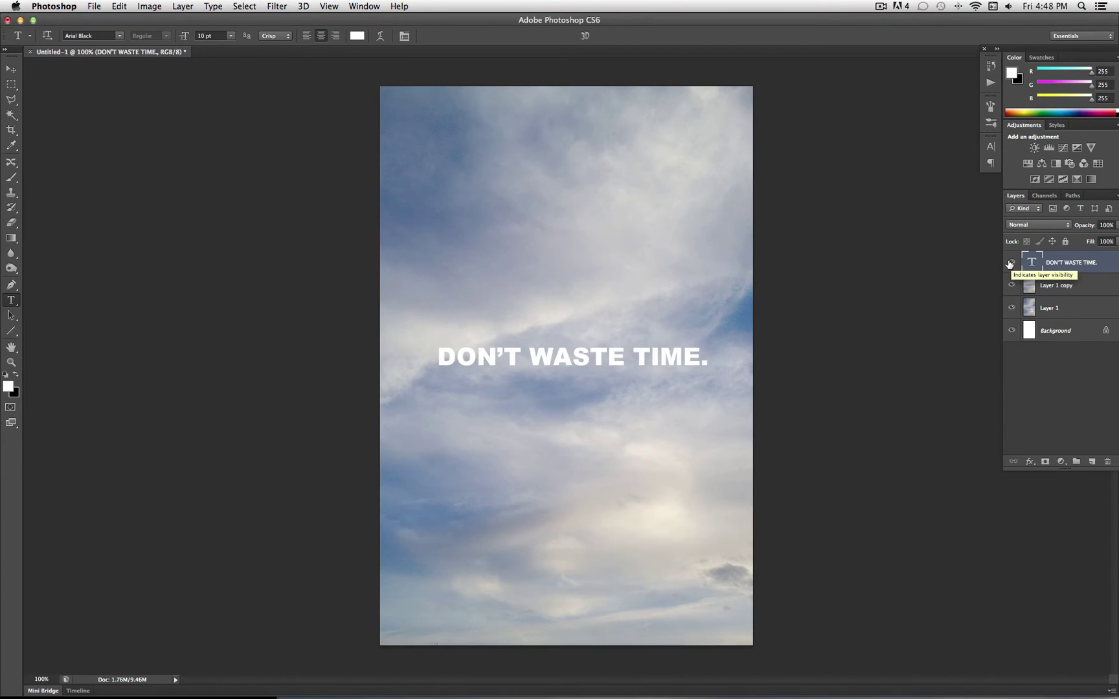
pyautogui.press('super+r')
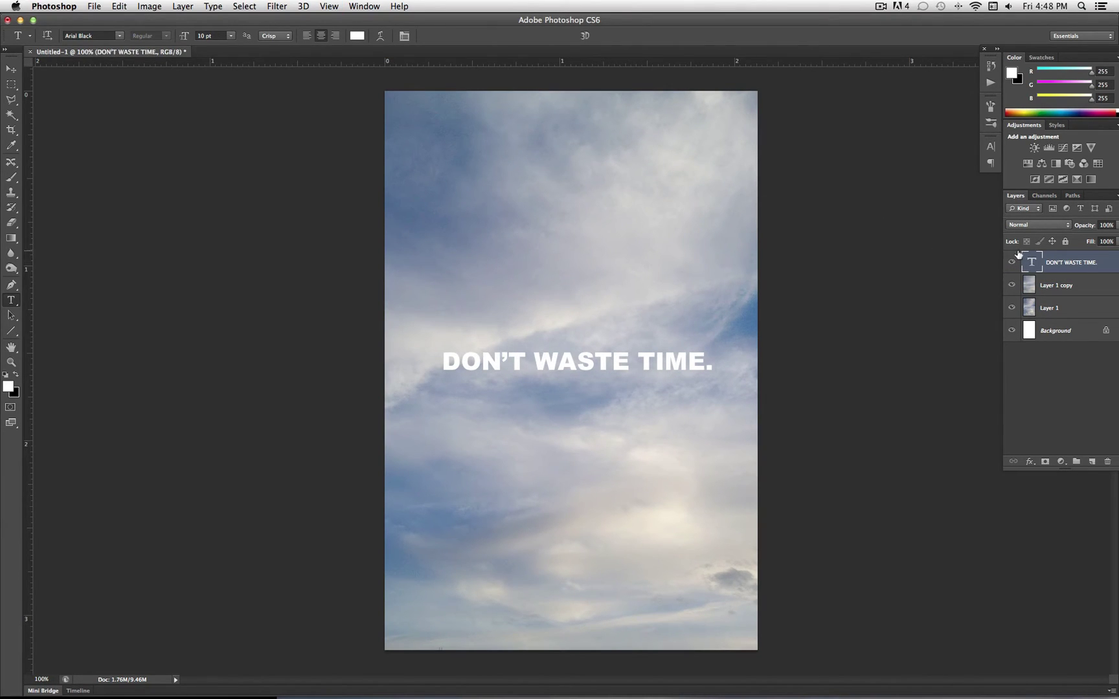
pyautogui.click(1012, 262)
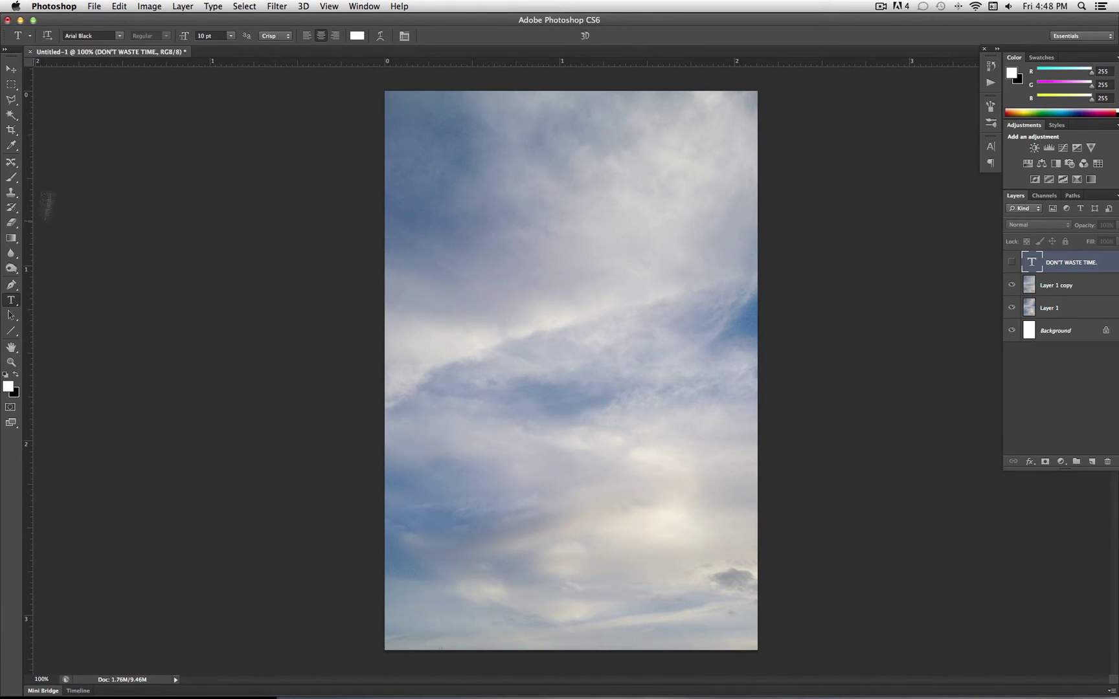
pyautogui.click(329, 6)
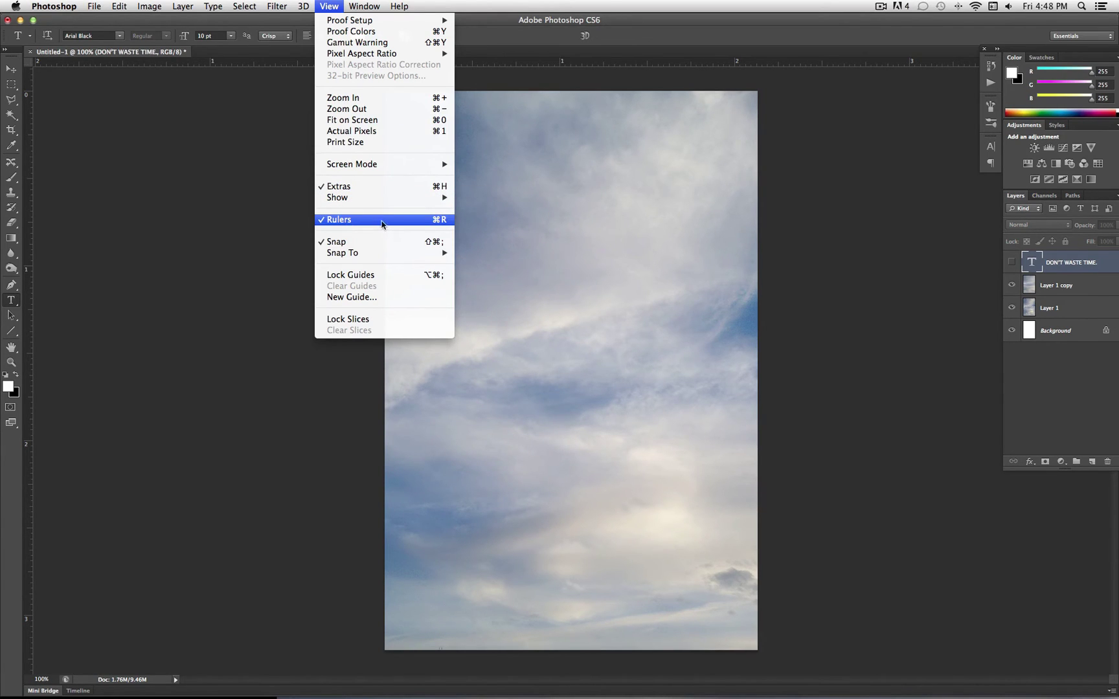
pyautogui.click(328, 6)
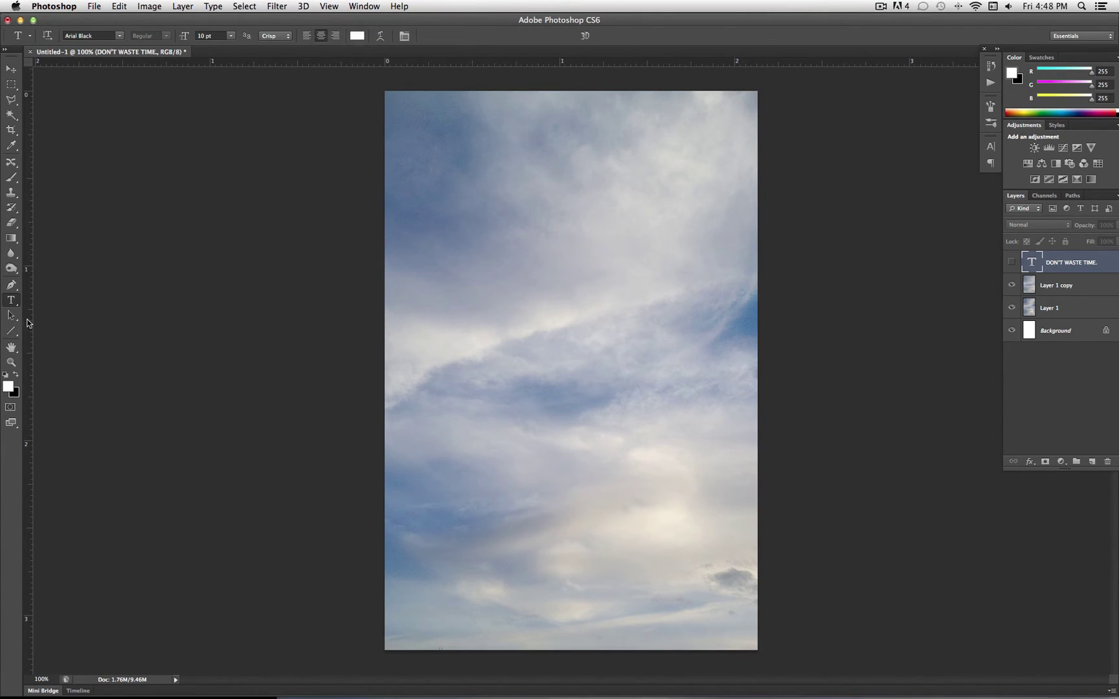
pyautogui.moveTo(28, 323); pyautogui.dragTo(572, 292)
pyautogui.moveTo(611, 58); pyautogui.dragTo(603, 372)
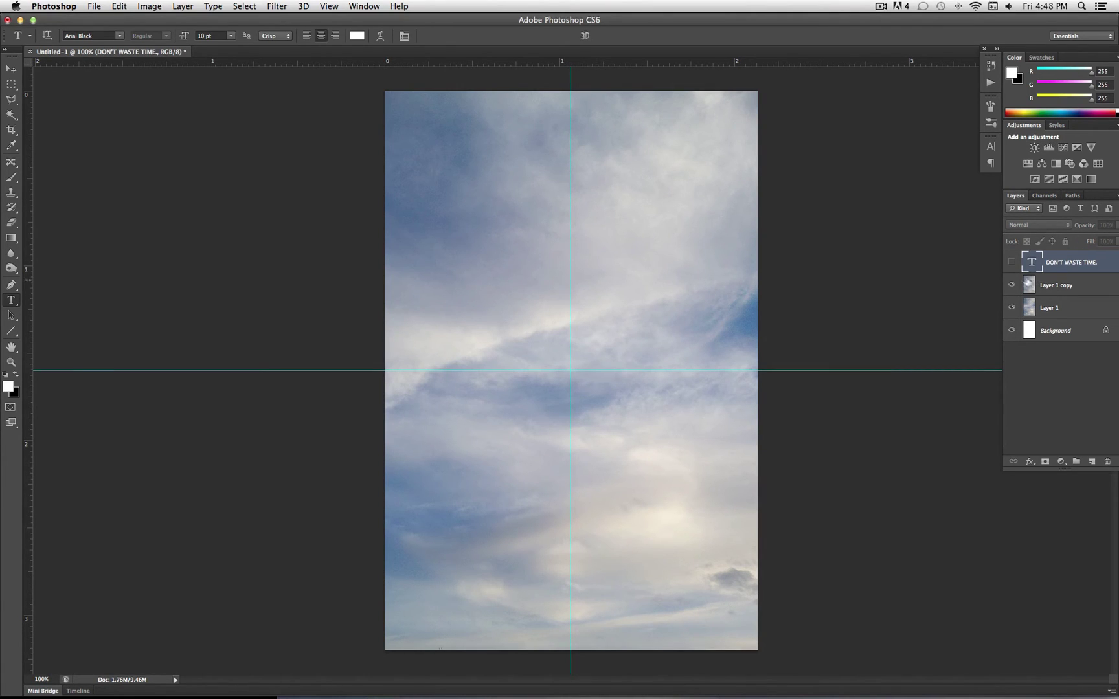
# Show the text layer again and move the text onto the guide crossing.
pyautogui.click(1011, 263)
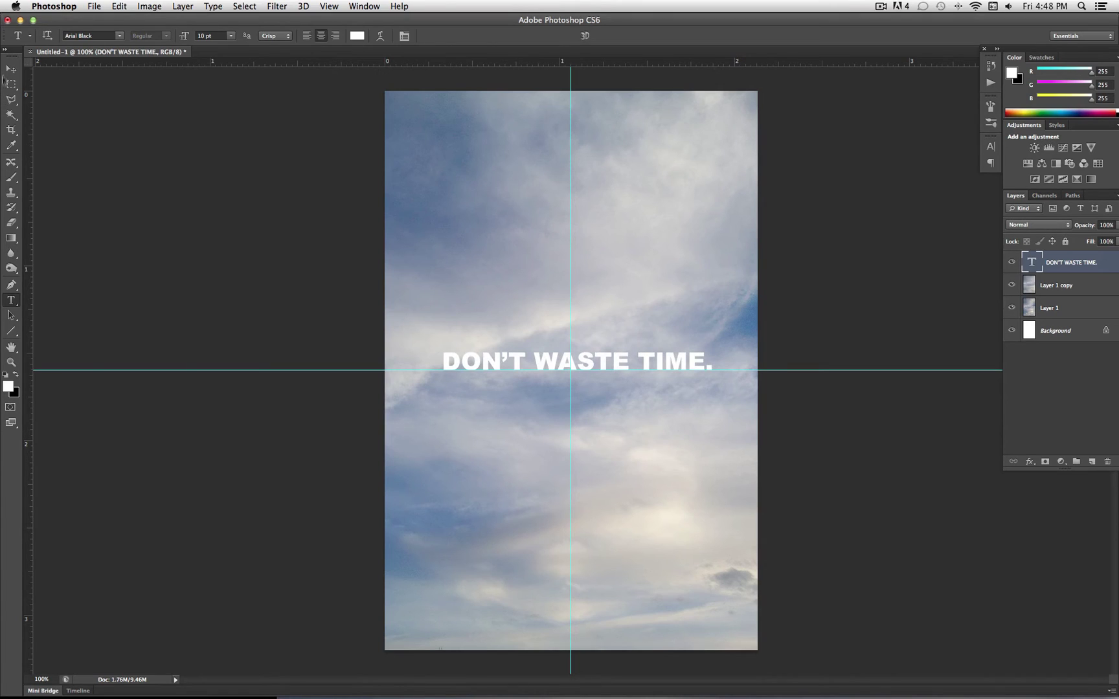
pyautogui.click(11, 69)
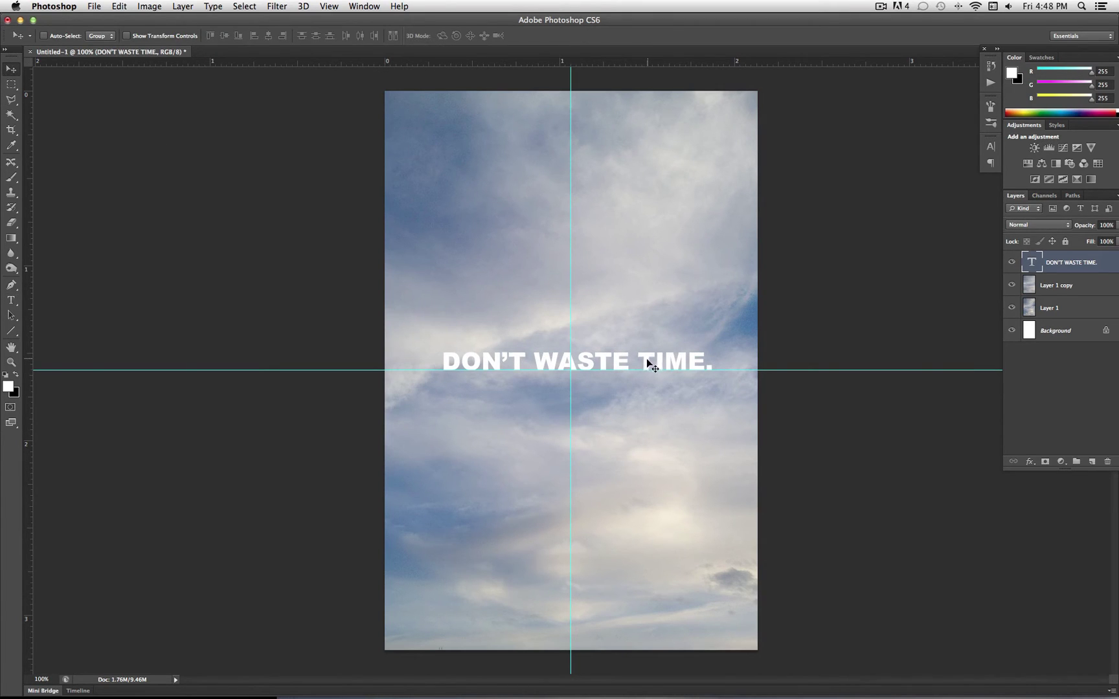
pyautogui.moveTo(647, 360); pyautogui.dragTo(638, 371)
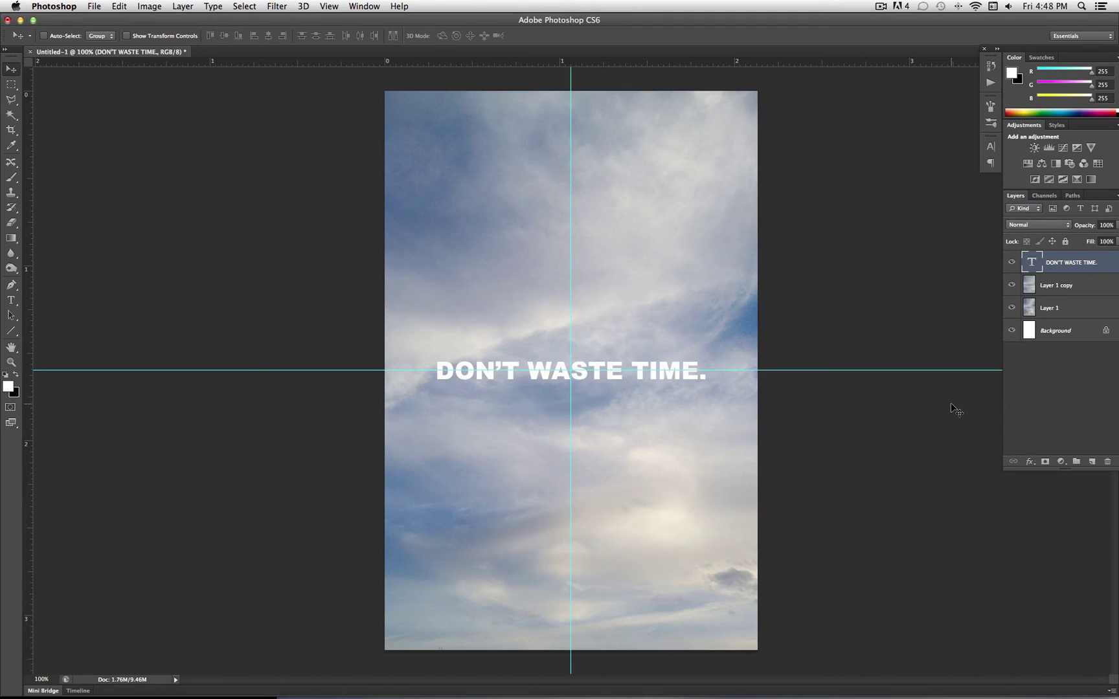
# Hide the guides and the rulers from the View menu.
pyautogui.click(327, 7)
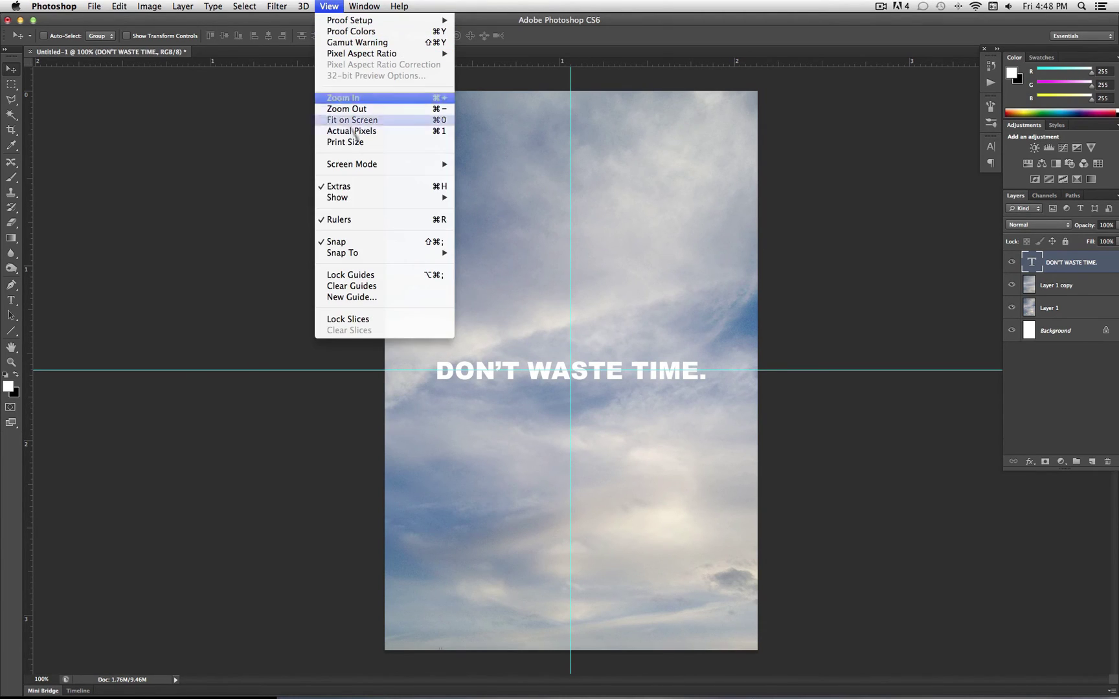
pyautogui.click(393, 192)
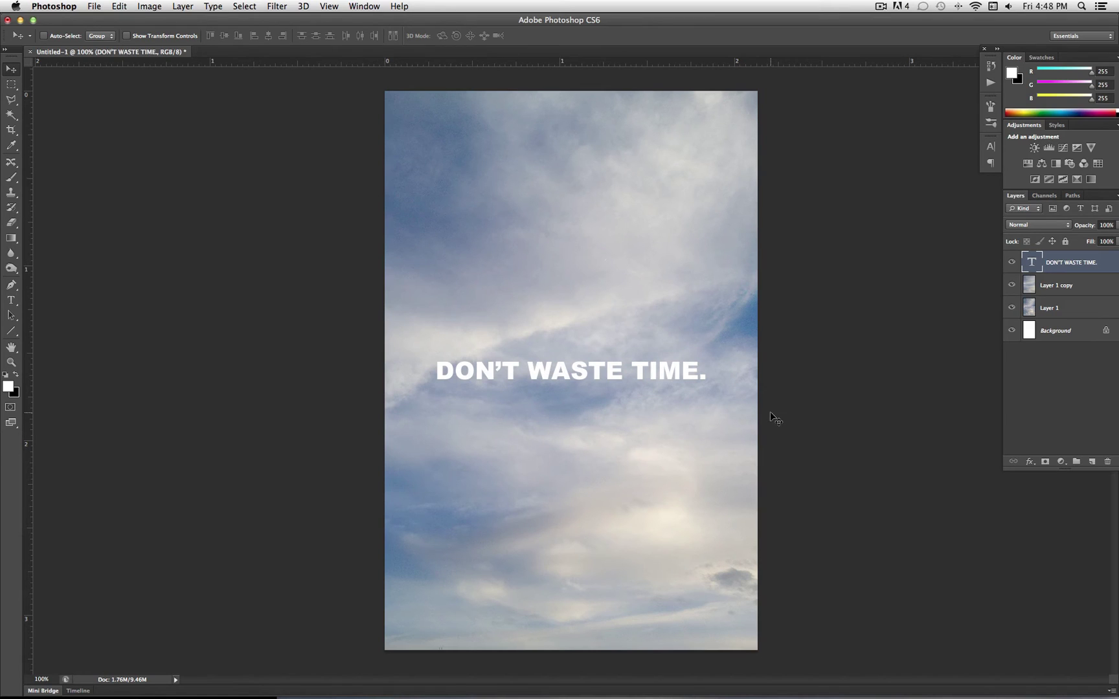
pyautogui.click(329, 6)
pyautogui.click(366, 216)
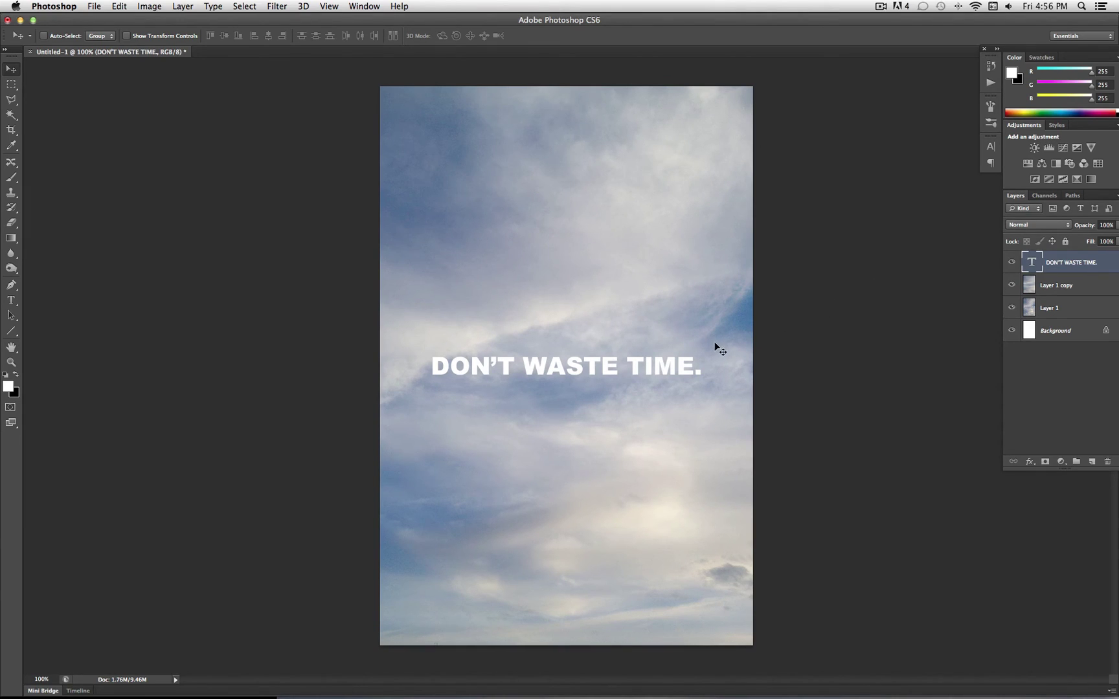
# Apply a Drop Shadow to the DON'T WASTE TIME. layer, with 16 px size and about 29% opacity.
pyautogui.rightClick(1057, 265)
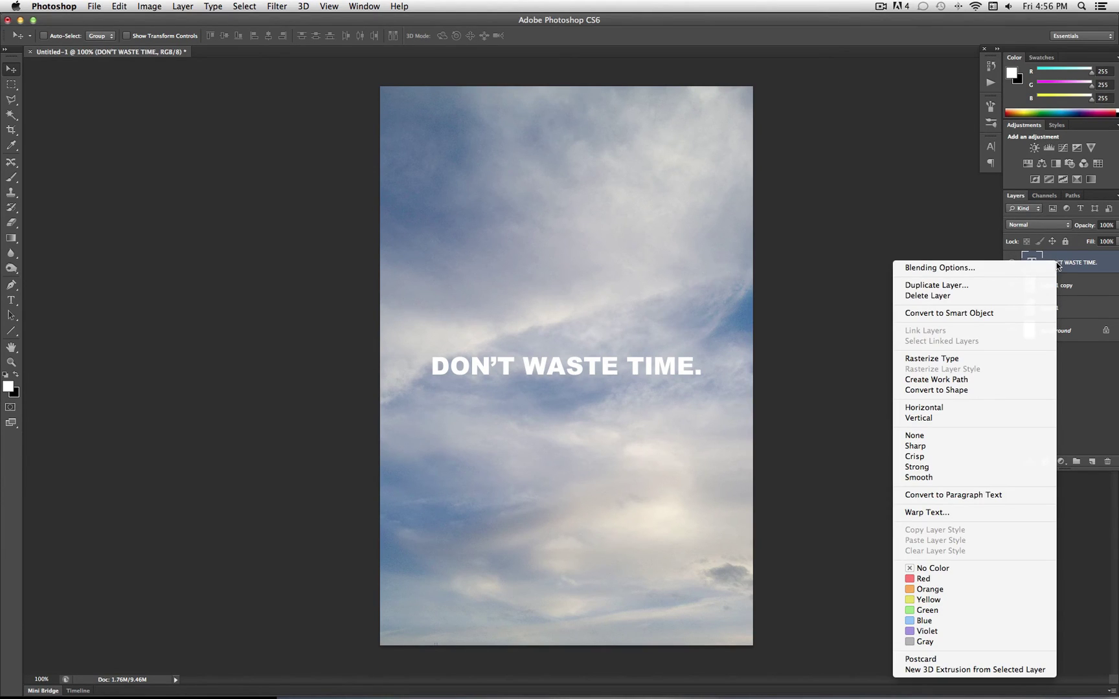
pyautogui.click(1027, 269)
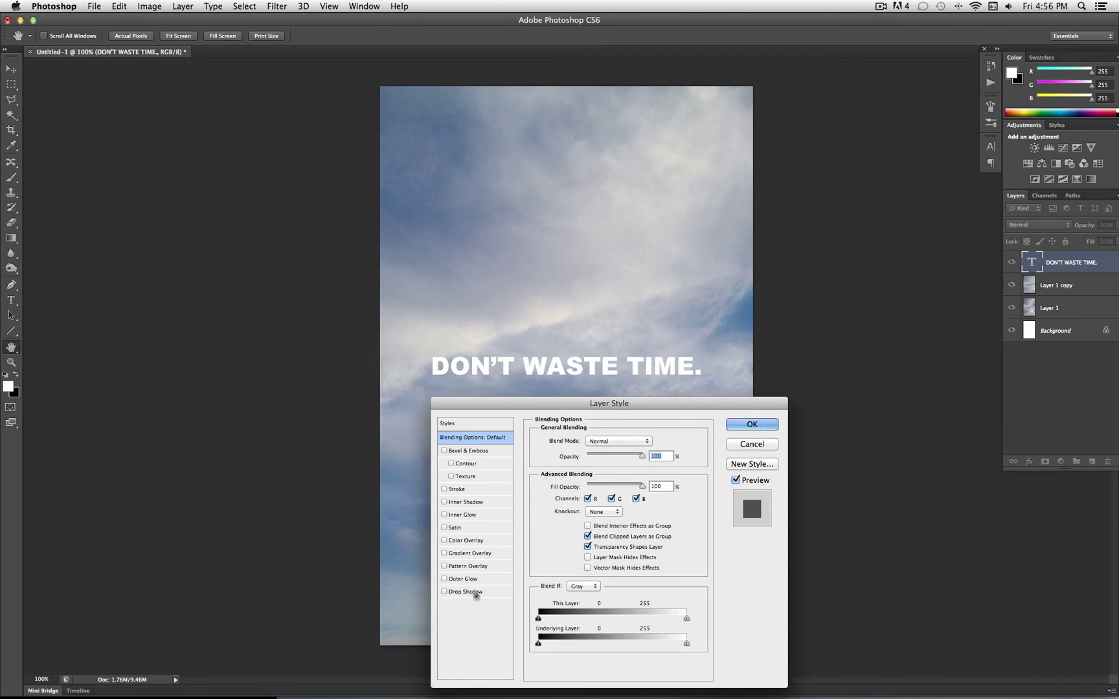
pyautogui.click(444, 592)
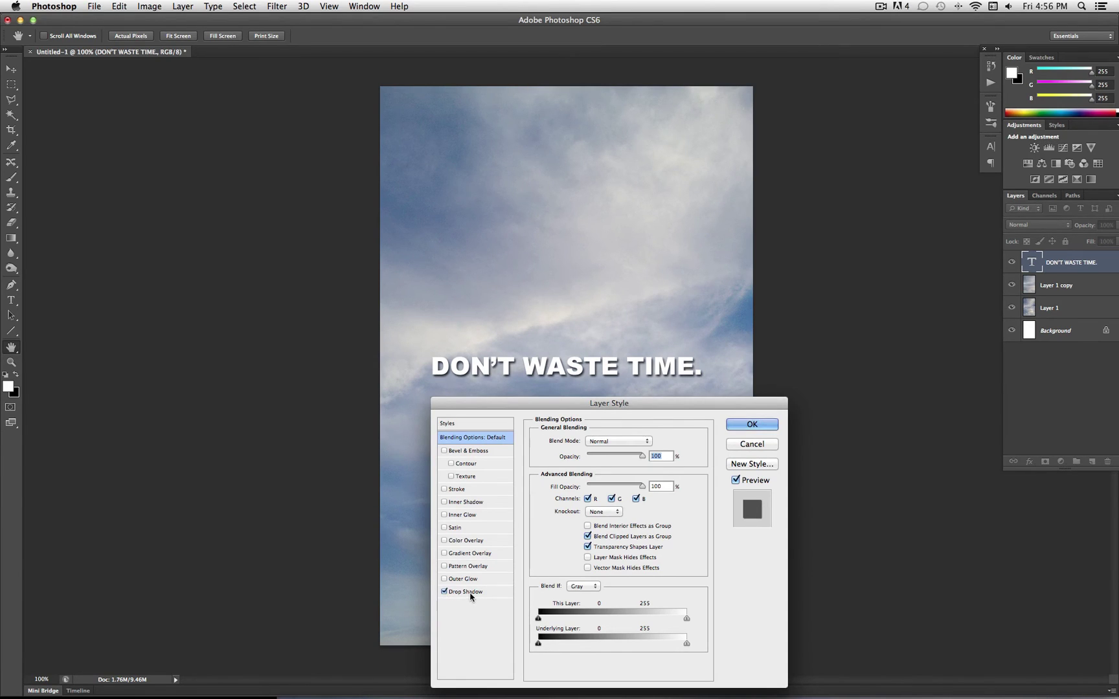
pyautogui.click(471, 592)
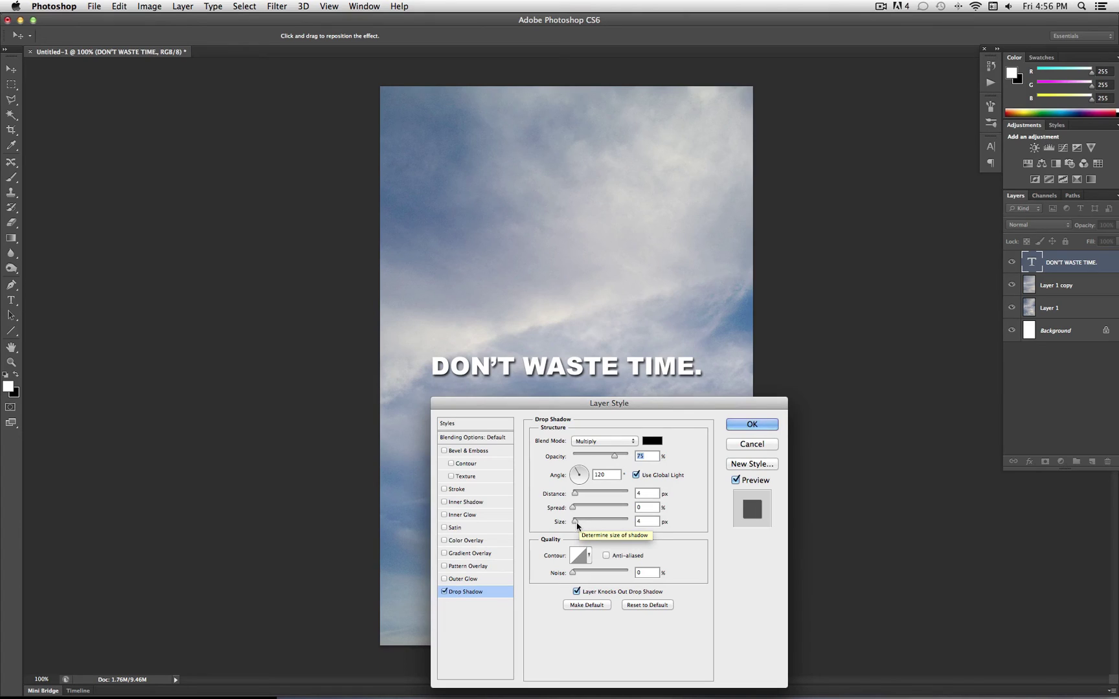
pyautogui.moveTo(576, 524); pyautogui.dragTo(583, 523)
pyautogui.moveTo(614, 456); pyautogui.dragTo(586, 457)
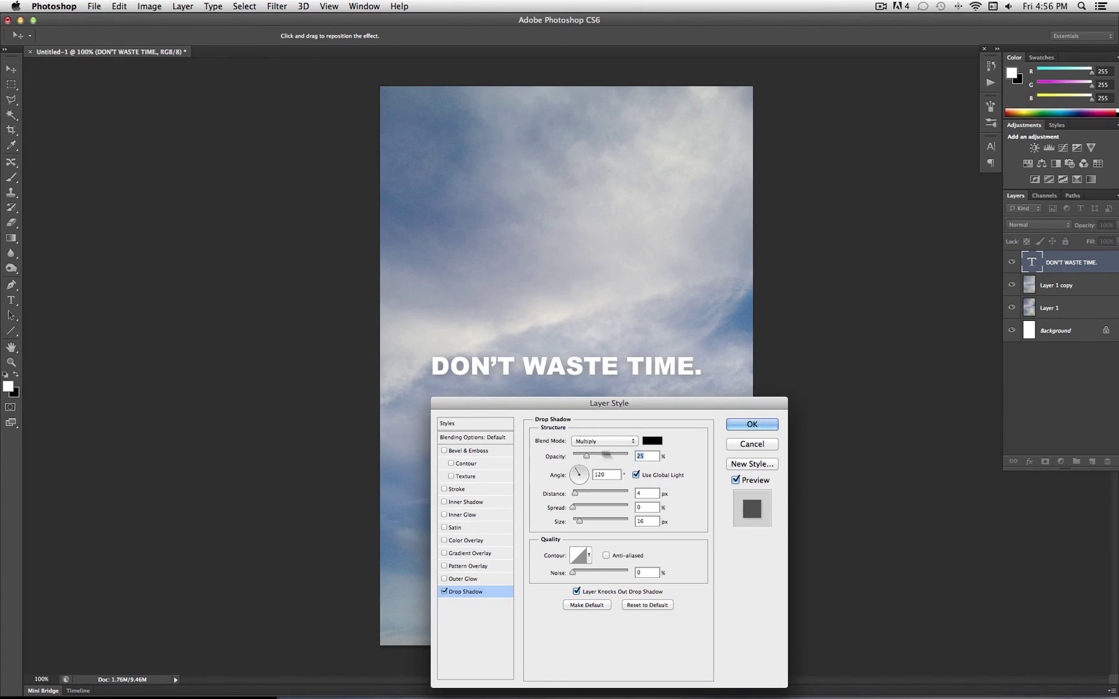
pyautogui.click(750, 425)
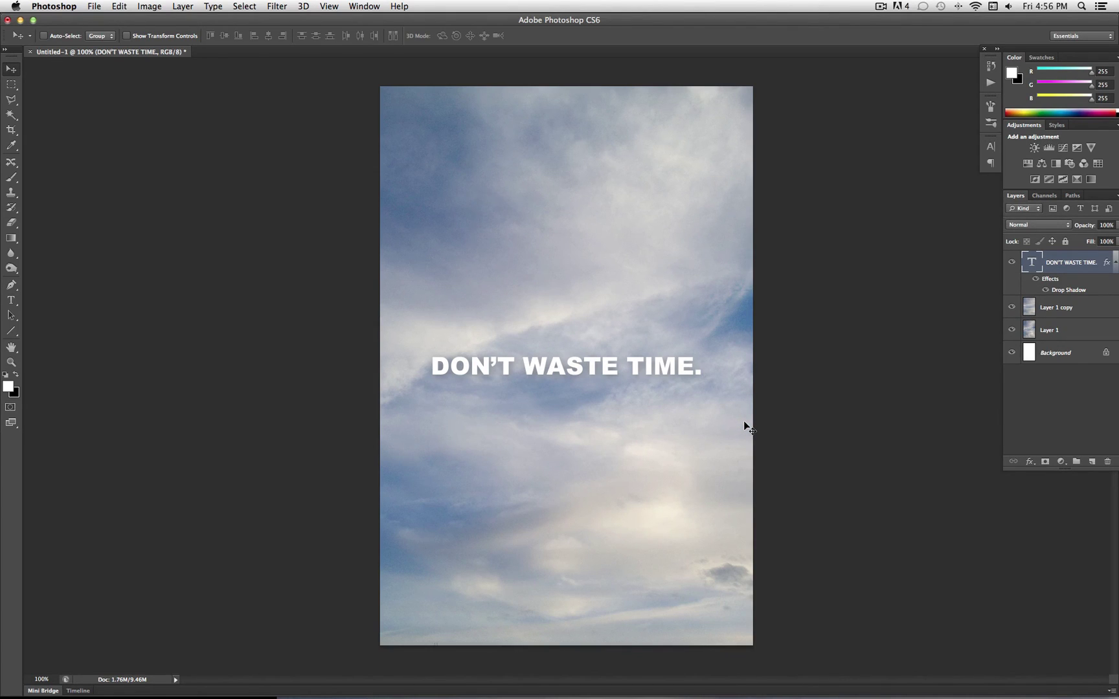